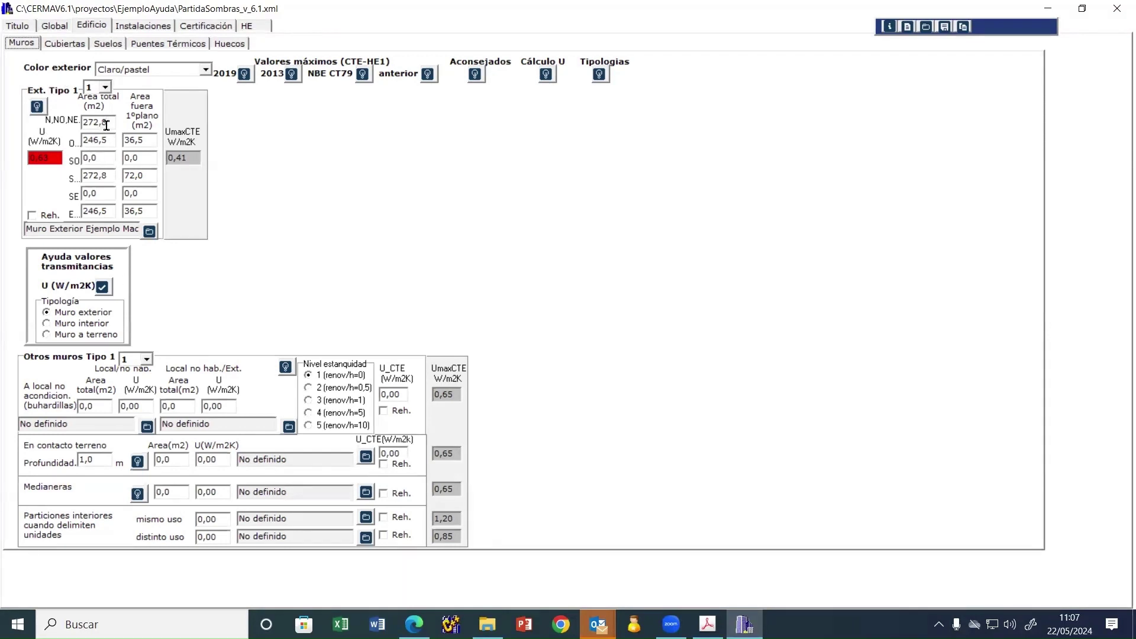
Examine exterior wall type 1's total areas and areas outside the first plane for each orientation.
{"action": "left_click_drag", "start_coordinate": [106, 126], "coordinate": [82, 123]}
{"action": "left_click", "coordinate": [108, 141]}
{"action": "left_click", "coordinate": [101, 160]}
{"action": "left_click", "coordinate": [106, 176]}
{"action": "left_click", "coordinate": [119, 226]}
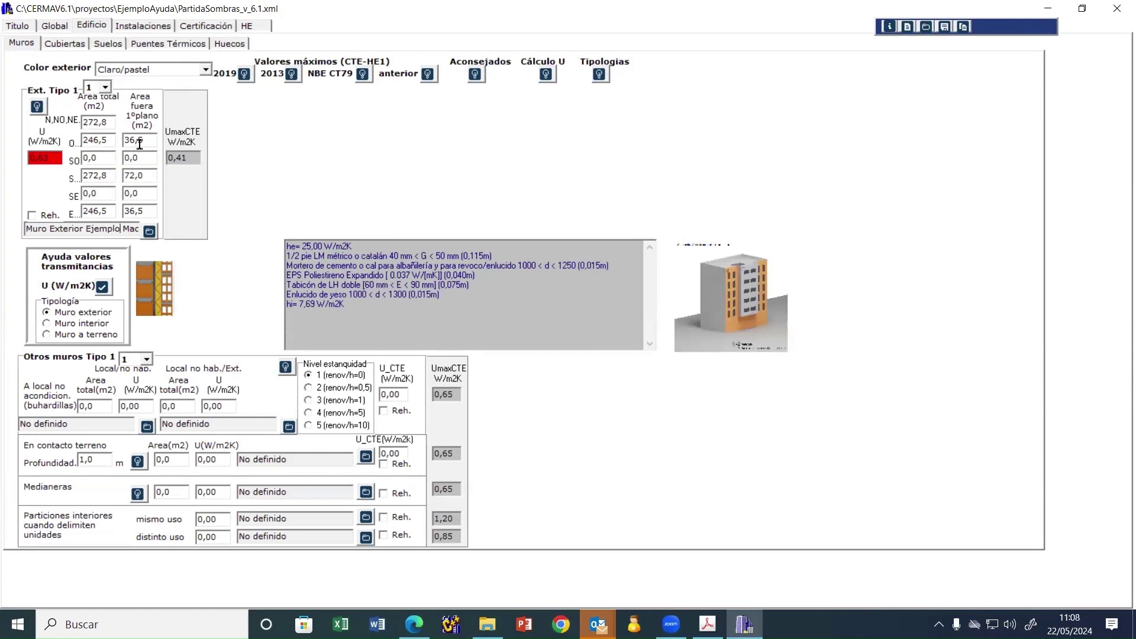
{"action": "left_click_drag", "start_coordinate": [141, 142], "coordinate": [121, 142]}
{"action": "left_click", "coordinate": [110, 142]}
{"action": "double_click", "coordinate": [112, 142]}
{"action": "double_click", "coordinate": [141, 142]}
{"action": "left_click", "coordinate": [97, 156]}
Check the exterior wall composition in AyudaCurso.pdf on page 21 and return to the walls data in CERMA.
{"action": "left_click", "coordinate": [708, 625]}
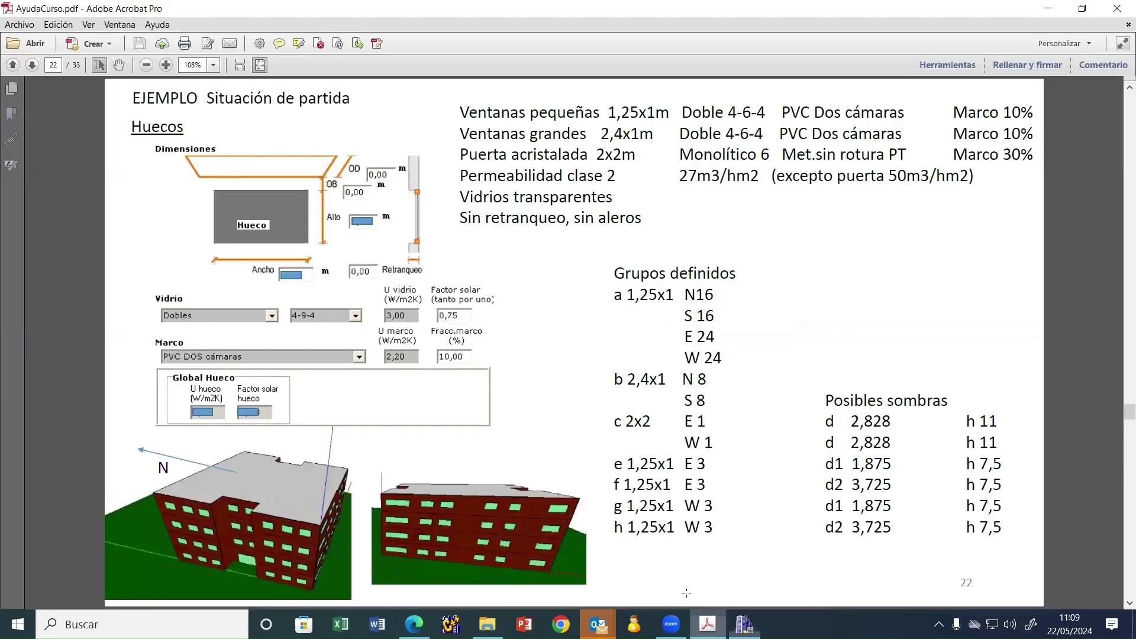
{"action": "scroll", "coordinate": [486, 168], "scroll_direction": "up", "scroll_amount": 1}
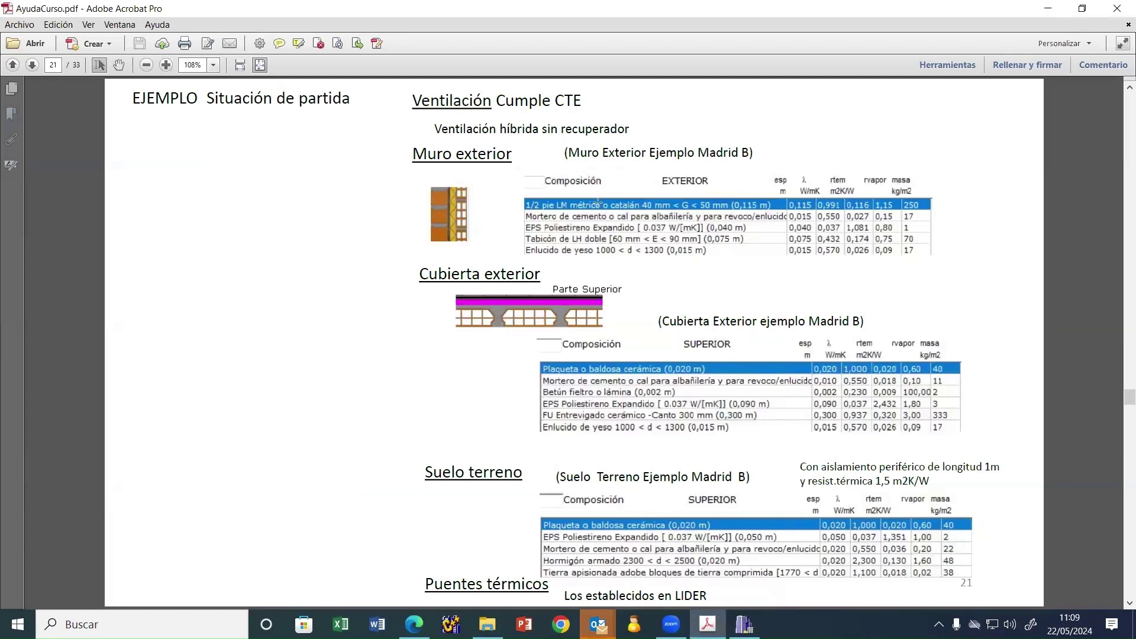
{"action": "left_click", "coordinate": [744, 625]}
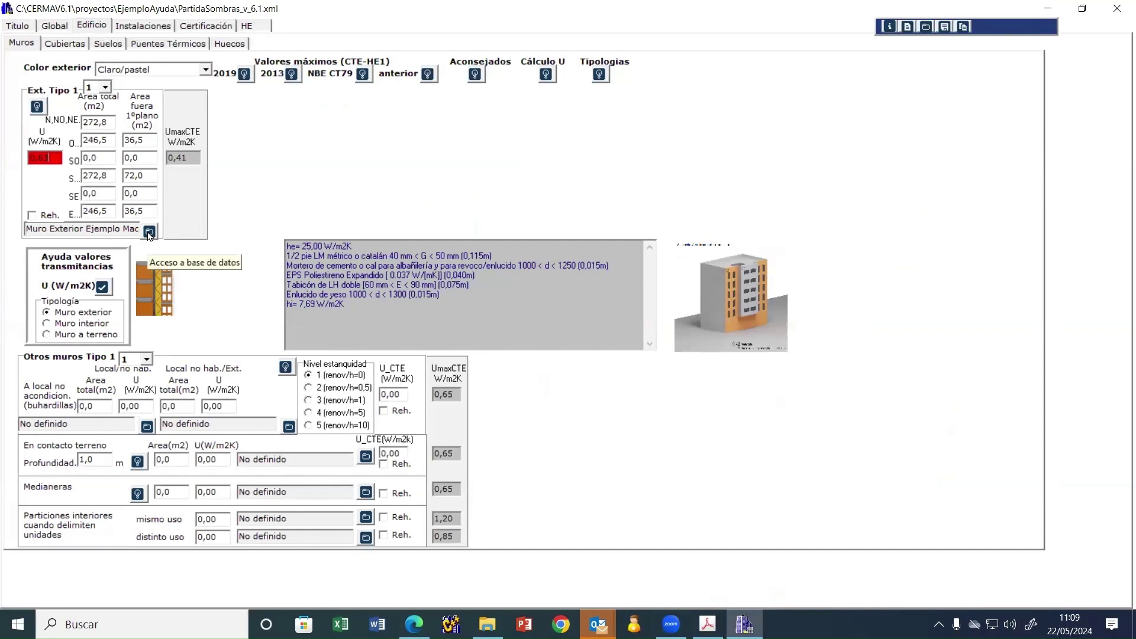
Open the enclosure database for exterior wall type 1 and examine the composition of several stored wall solutions.
{"action": "left_click", "coordinate": [150, 233]}
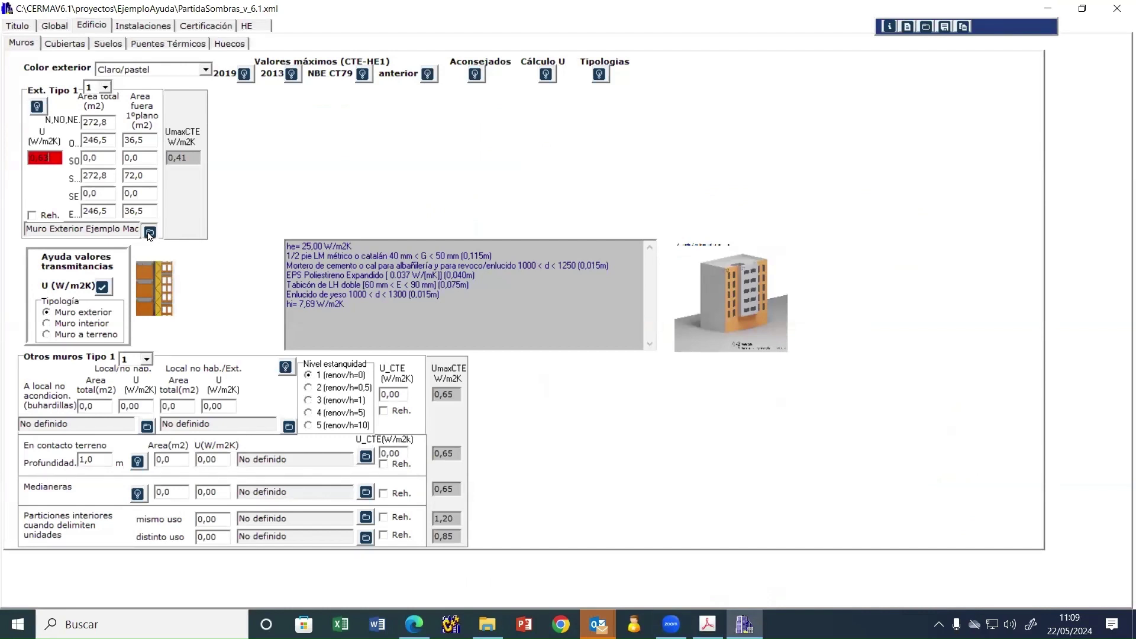
{"action": "left_click", "coordinate": [156, 177]}
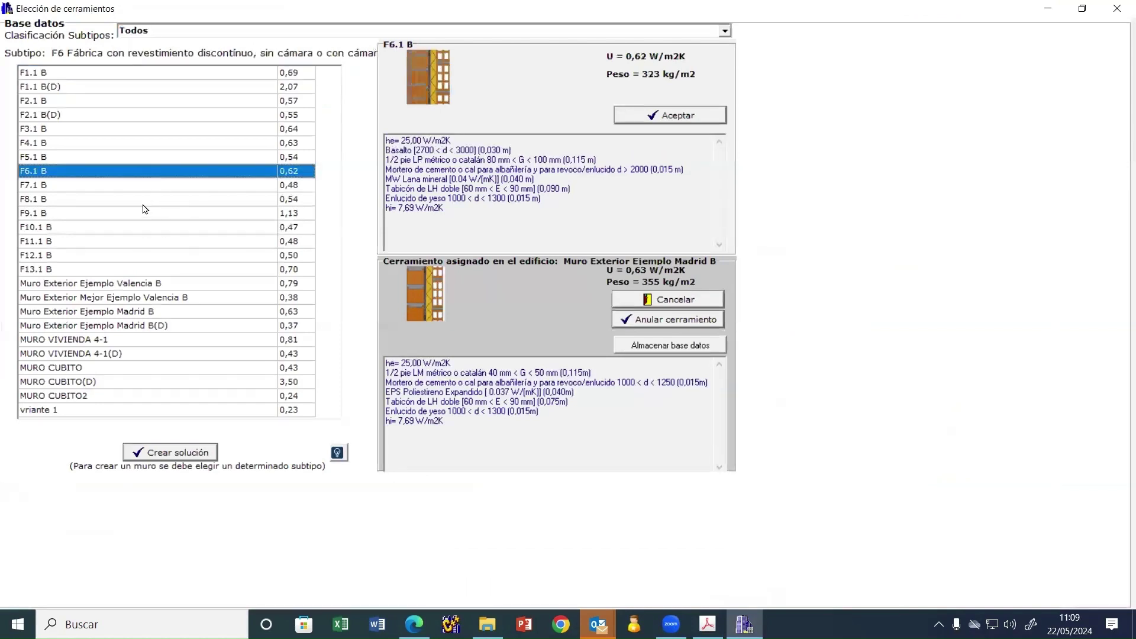
{"action": "left_click", "coordinate": [145, 200]}
{"action": "left_click", "coordinate": [139, 241]}
{"action": "left_click", "coordinate": [133, 172]}
{"action": "left_click", "coordinate": [125, 147]}
{"action": "left_click", "coordinate": [117, 100]}
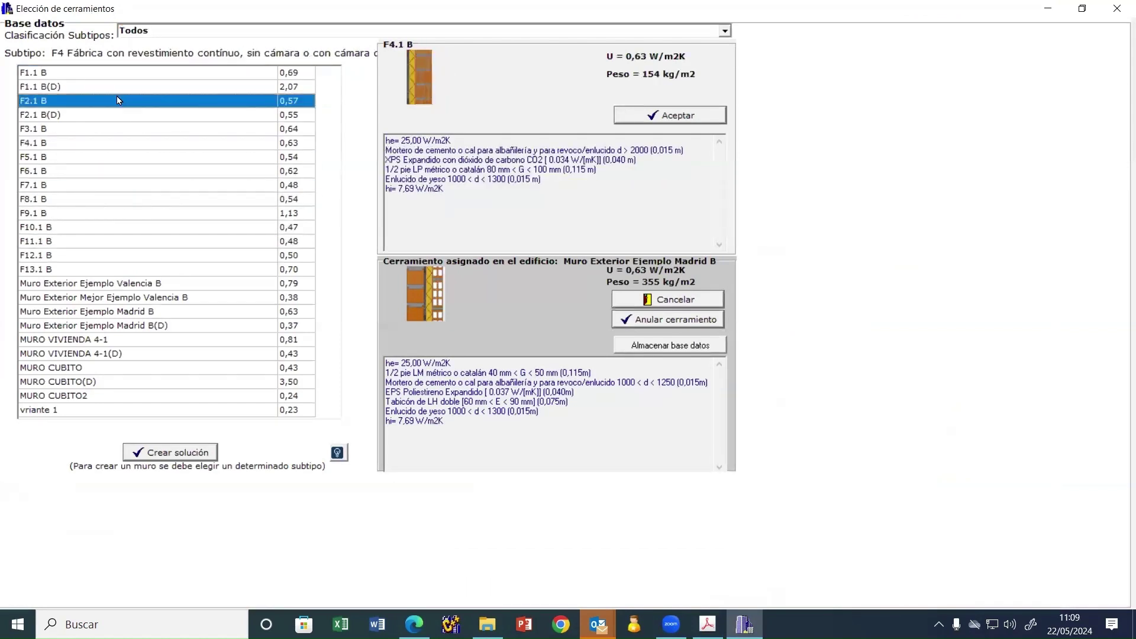
{"action": "left_click", "coordinate": [119, 128]}
{"action": "left_click", "coordinate": [116, 185]}
{"action": "left_click", "coordinate": [112, 227]}
{"action": "left_click", "coordinate": [112, 311]}
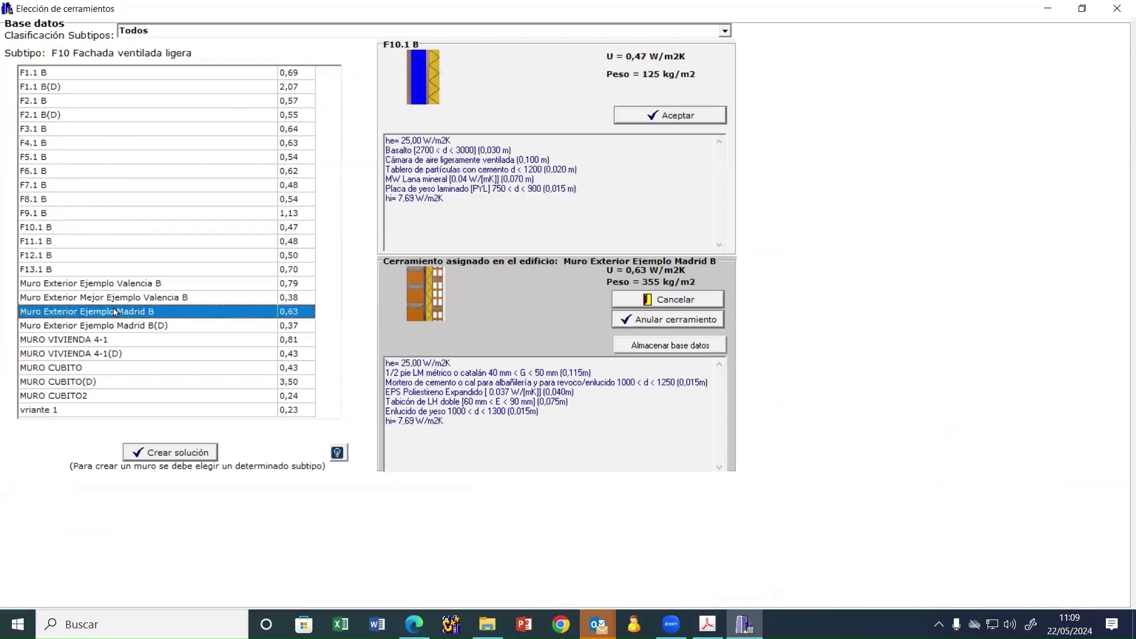
{"action": "left_click", "coordinate": [111, 352]}
{"action": "left_click", "coordinate": [111, 395]}
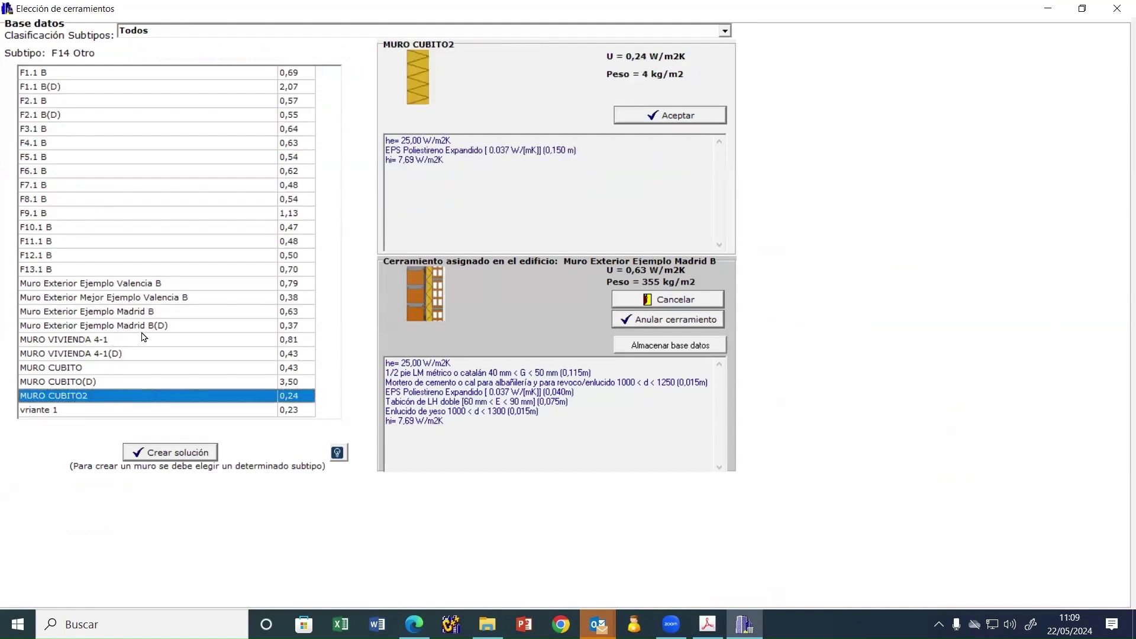
{"action": "key", "text": "Down"}
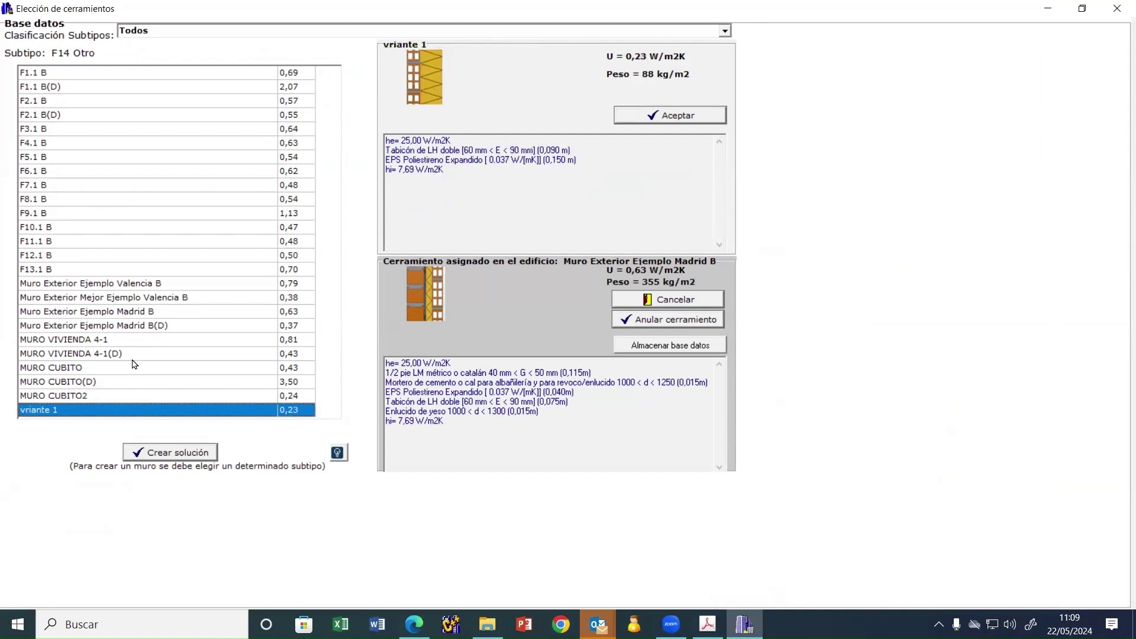
Assign the Muro Exterior Ejemplo Madrid B solution to exterior wall type 1.
{"action": "right_click", "coordinate": [393, 383]}
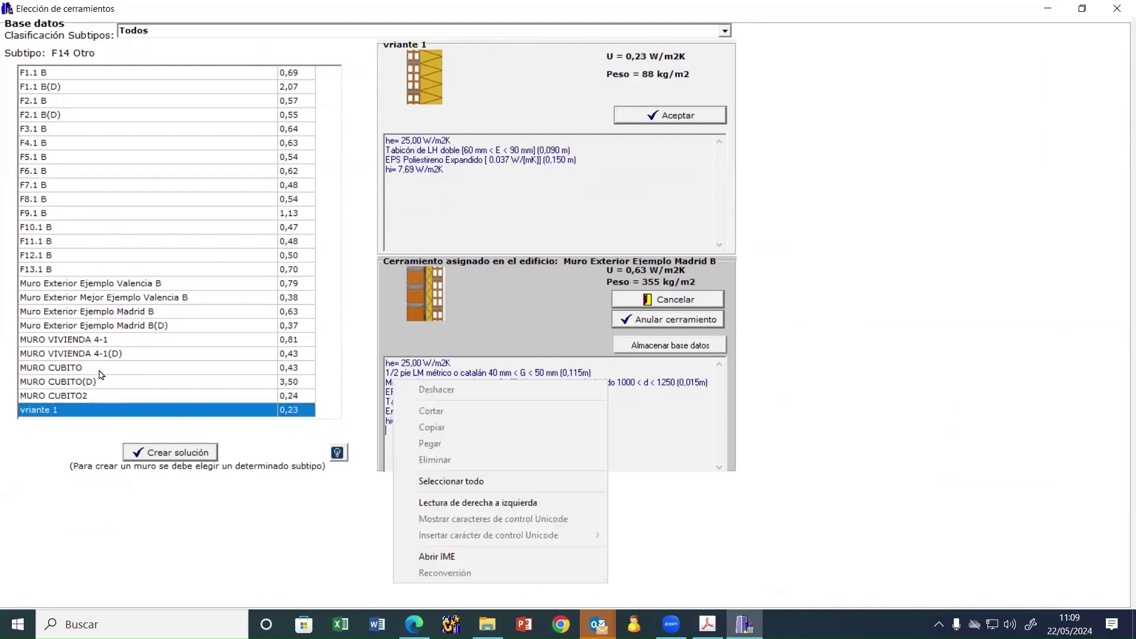
{"action": "left_click", "coordinate": [113, 313]}
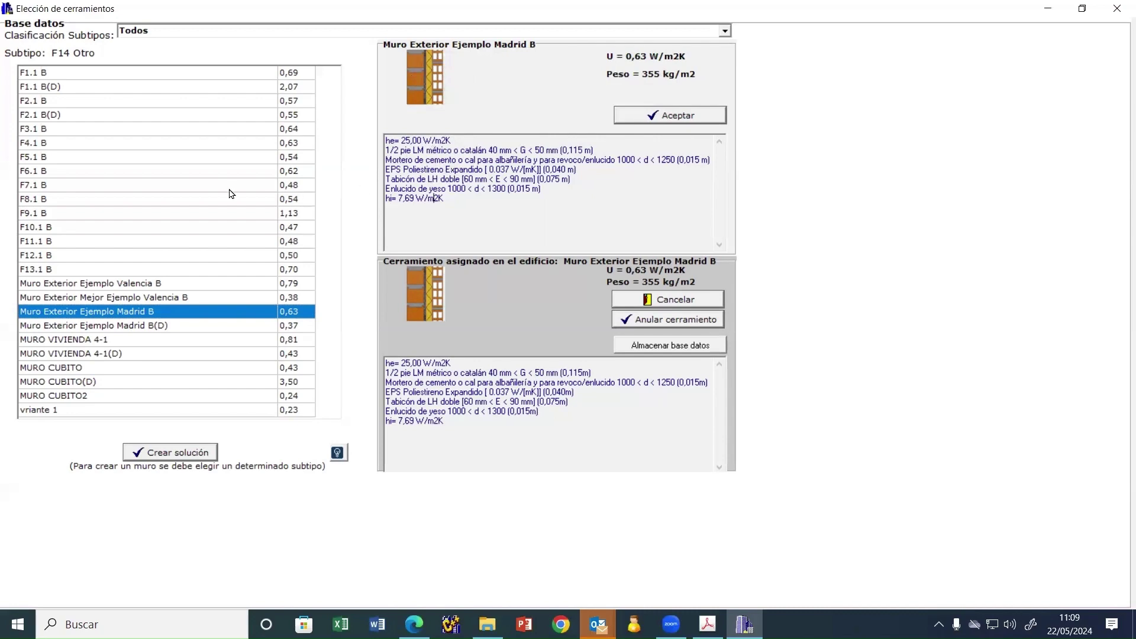
{"action": "left_click", "coordinate": [692, 113]}
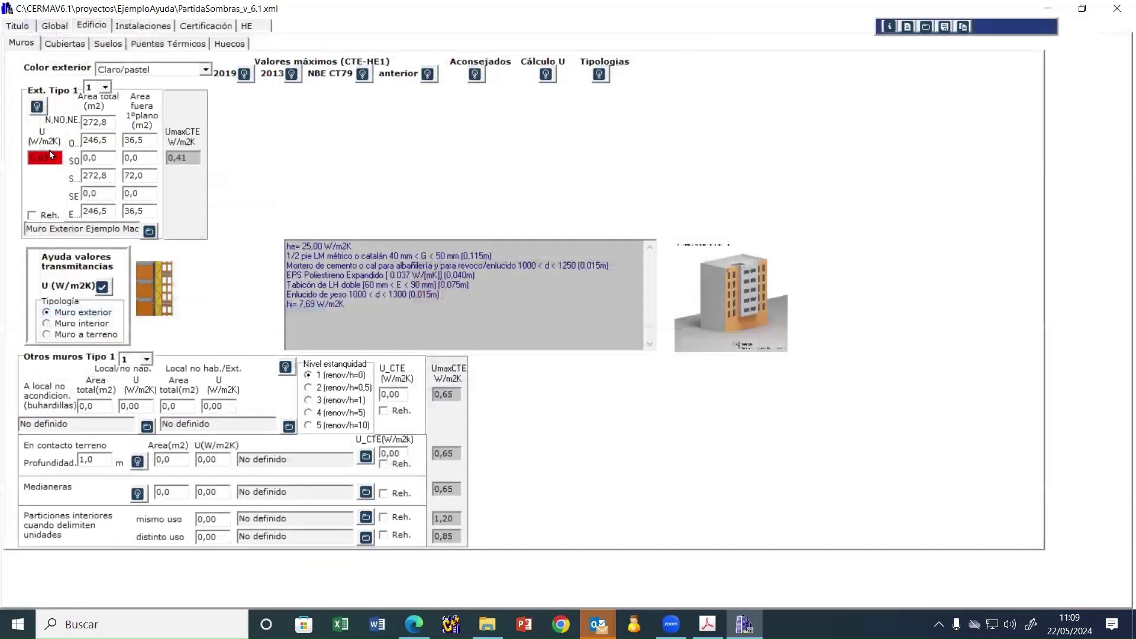
Compare exterior wall type 1's U-value with the CTE maximum and consult the U calculation help.
{"action": "left_click_drag", "start_coordinate": [49, 153], "coordinate": [22, 157]}
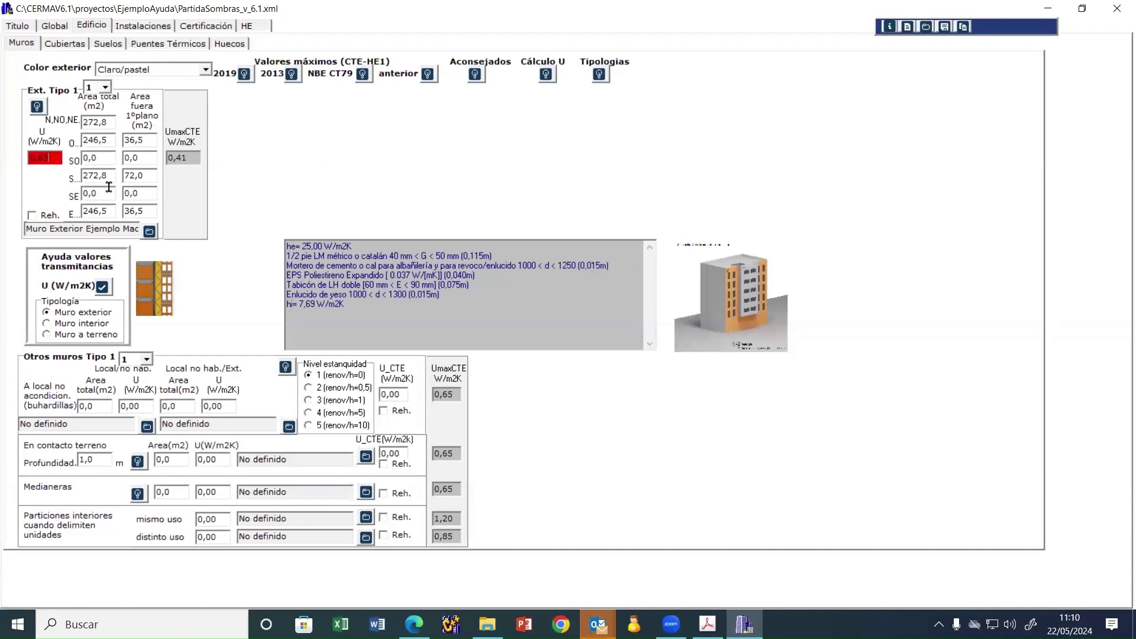
{"action": "double_click", "coordinate": [184, 157]}
{"action": "left_click", "coordinate": [52, 159]}
{"action": "left_click", "coordinate": [546, 74]}
{"action": "left_click", "coordinate": [704, 442]}
Consult the CTE 2013 maximum transmittances and the recommended transmittance table by winter climate zone.
{"action": "left_click", "coordinate": [292, 73]}
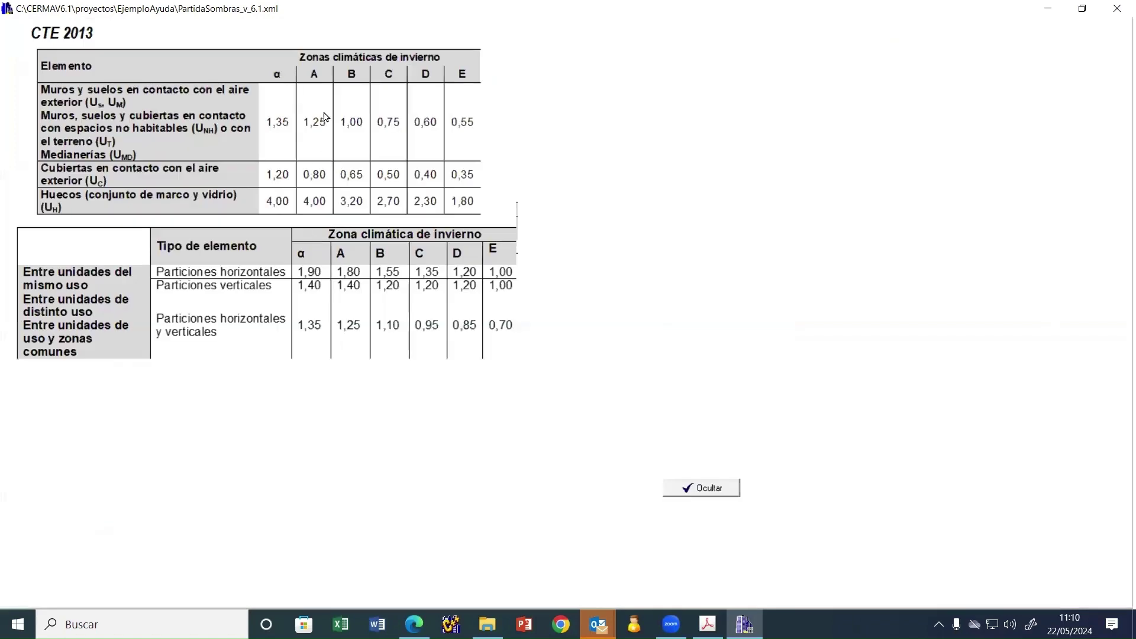
{"action": "left_click", "coordinate": [697, 489]}
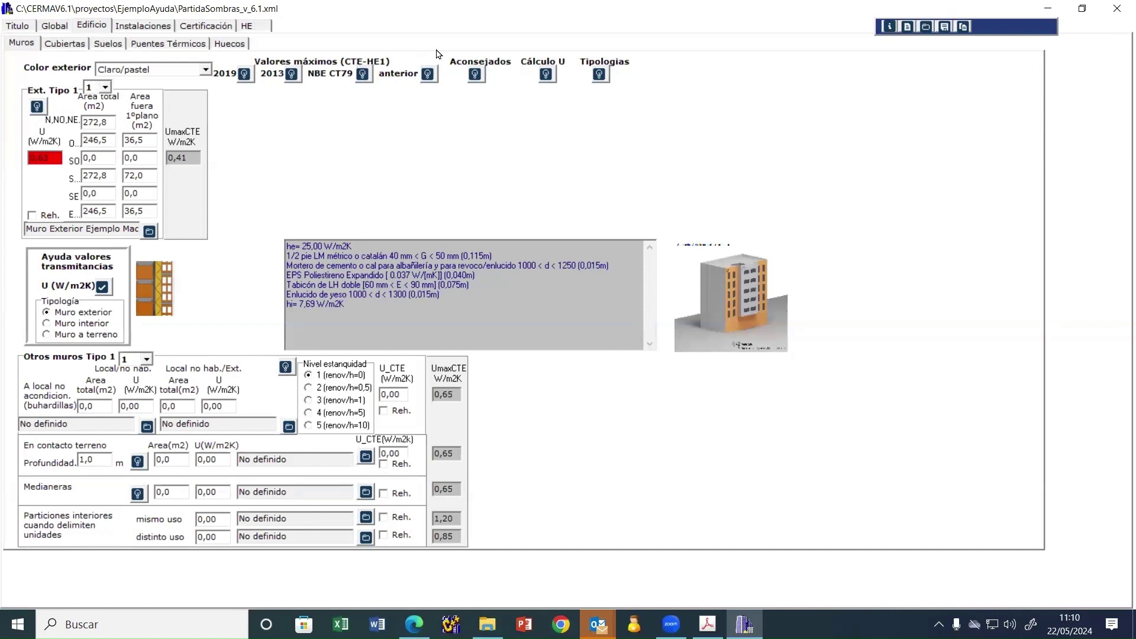
{"action": "left_click", "coordinate": [477, 74]}
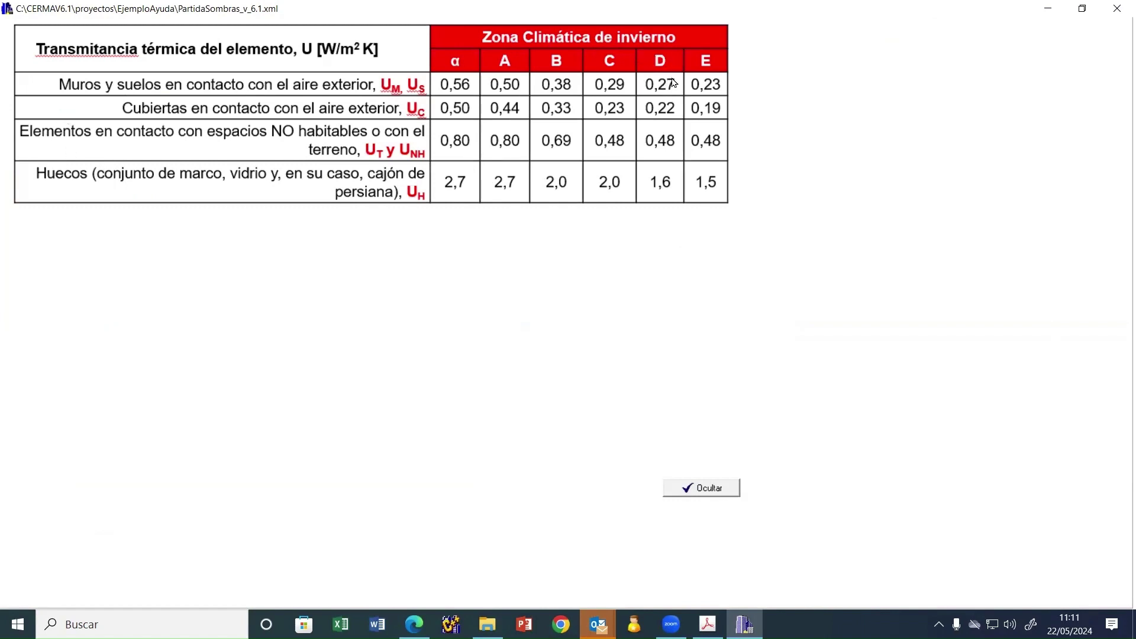
{"action": "left_click", "coordinate": [693, 491]}
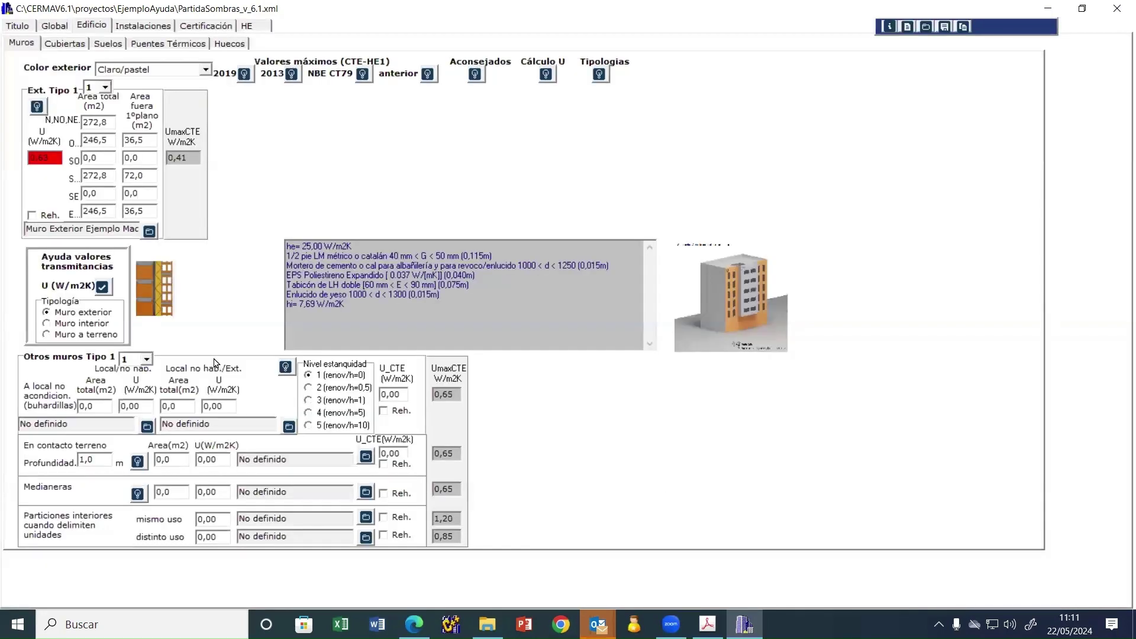
Set the exterior colour of the walls to Medio.
{"action": "double_click", "coordinate": [53, 155]}
{"action": "left_click", "coordinate": [205, 69]}
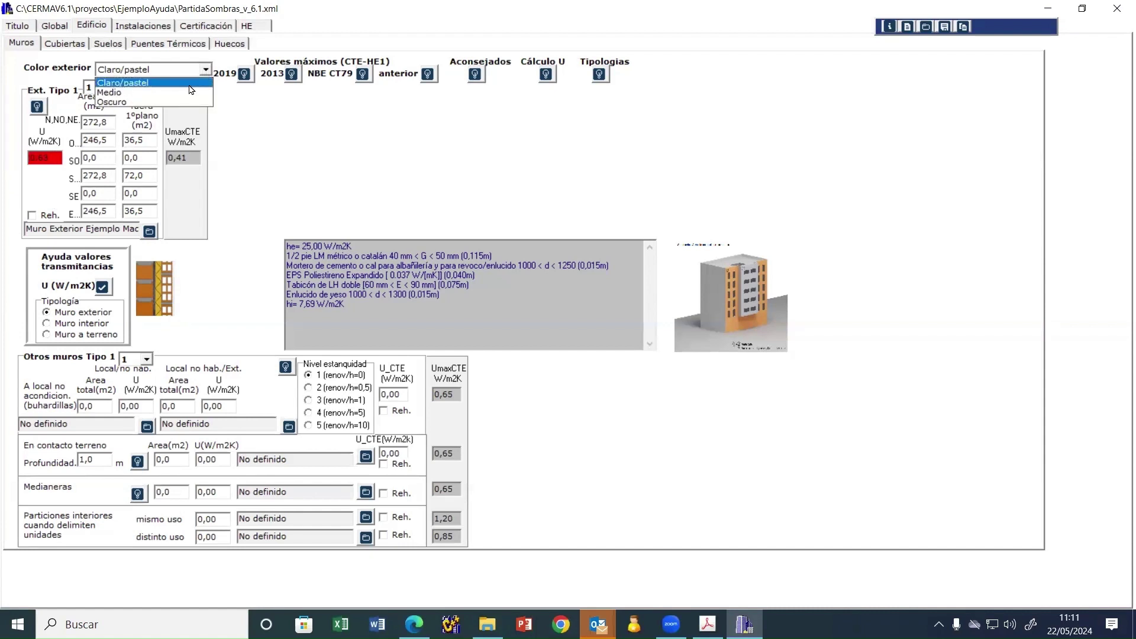
{"action": "left_click", "coordinate": [189, 93]}
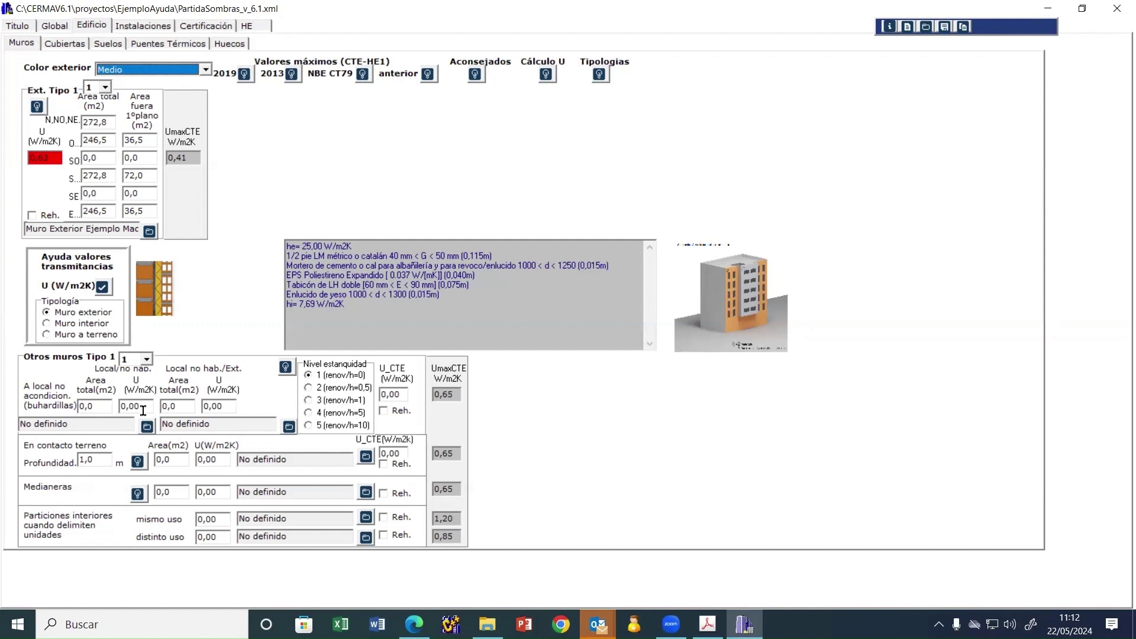
Examine the other walls' fields for unconditioned spaces, party walls and interior partitions, including their maximum U-values.
{"action": "left_click", "coordinate": [94, 406]}
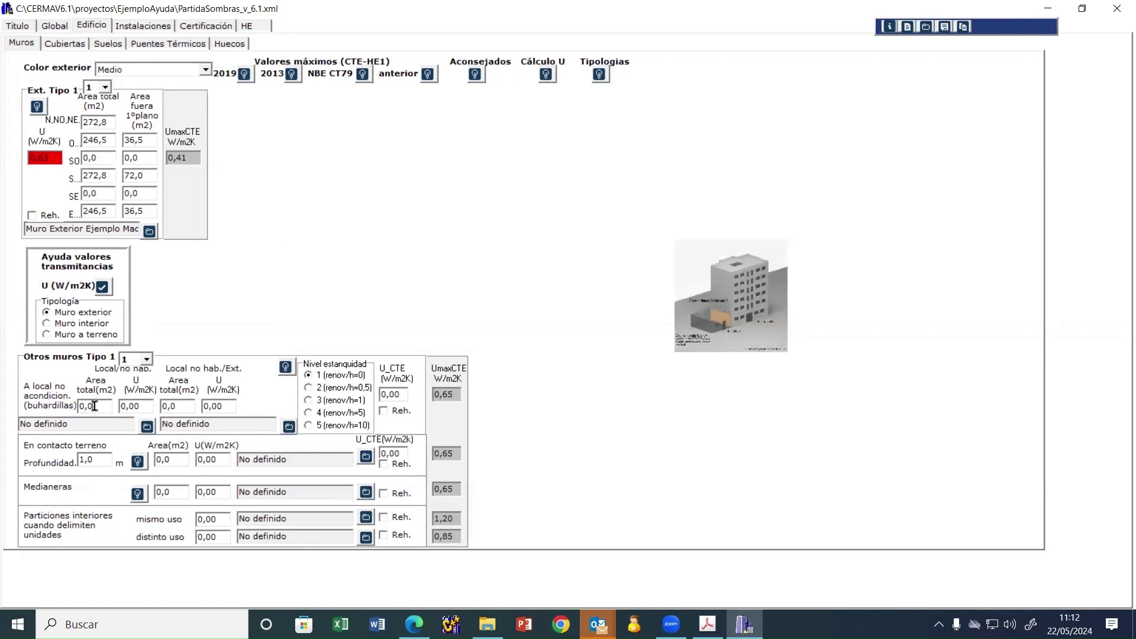
{"action": "left_click", "coordinate": [135, 408]}
{"action": "left_click", "coordinate": [168, 407]}
{"action": "left_click", "coordinate": [222, 406]}
{"action": "left_click", "coordinate": [450, 396]}
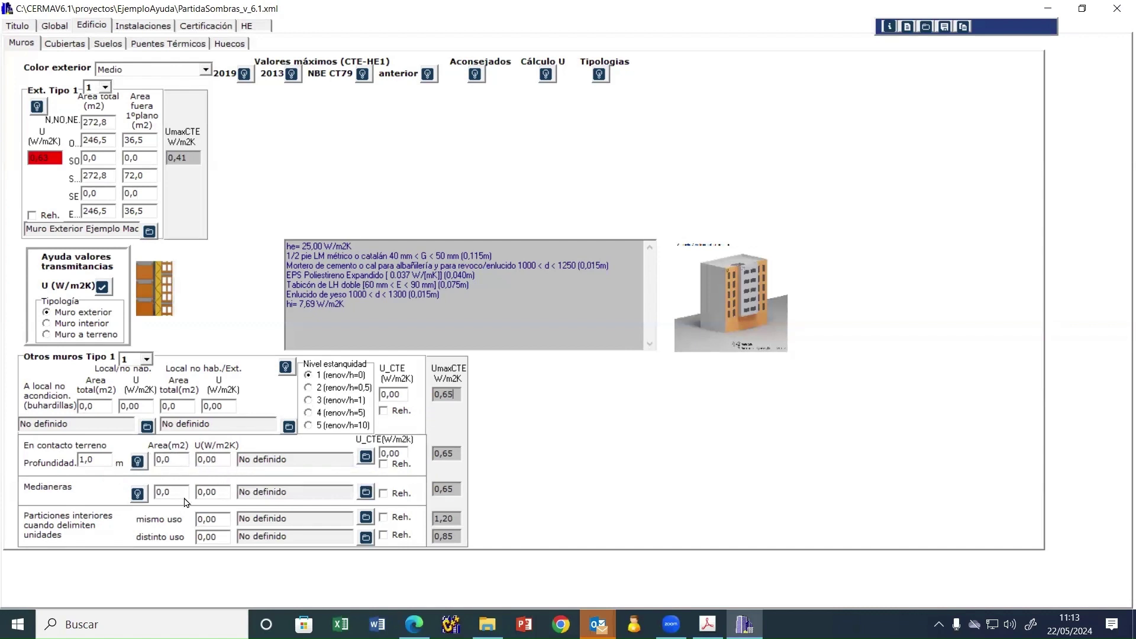
{"action": "left_click", "coordinate": [214, 495]}
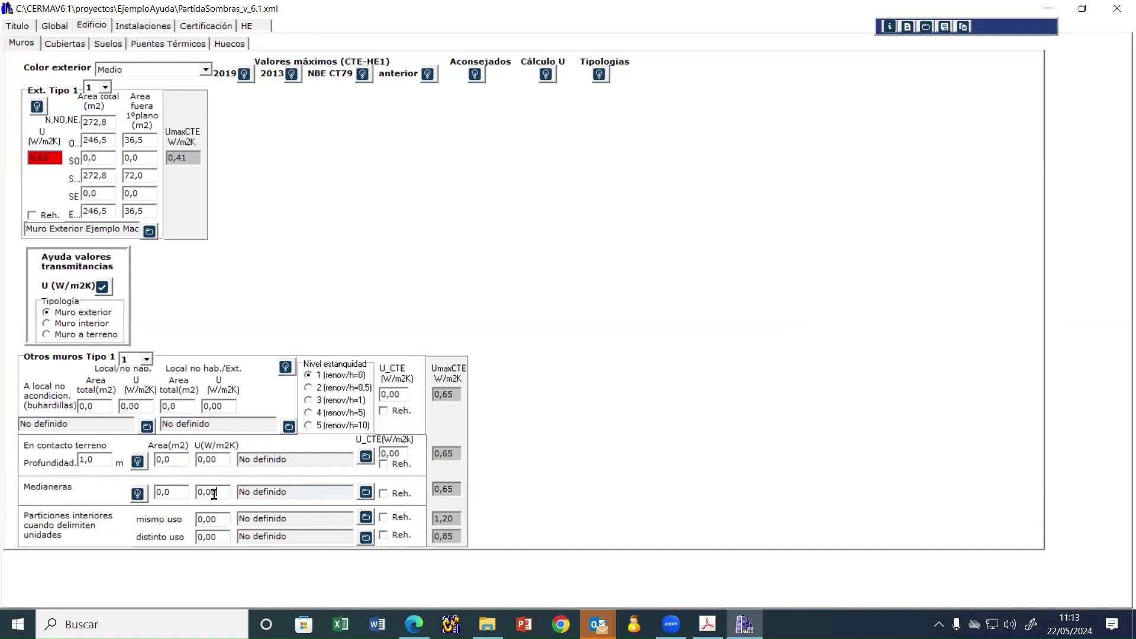
{"action": "left_click", "coordinate": [221, 521]}
{"action": "mouse_move", "coordinate": [447, 521]}
Try five and two exterior wall types in the walls data and inspect the U-value fields of types 1 and 2.
{"action": "left_click", "coordinate": [65, 44]}
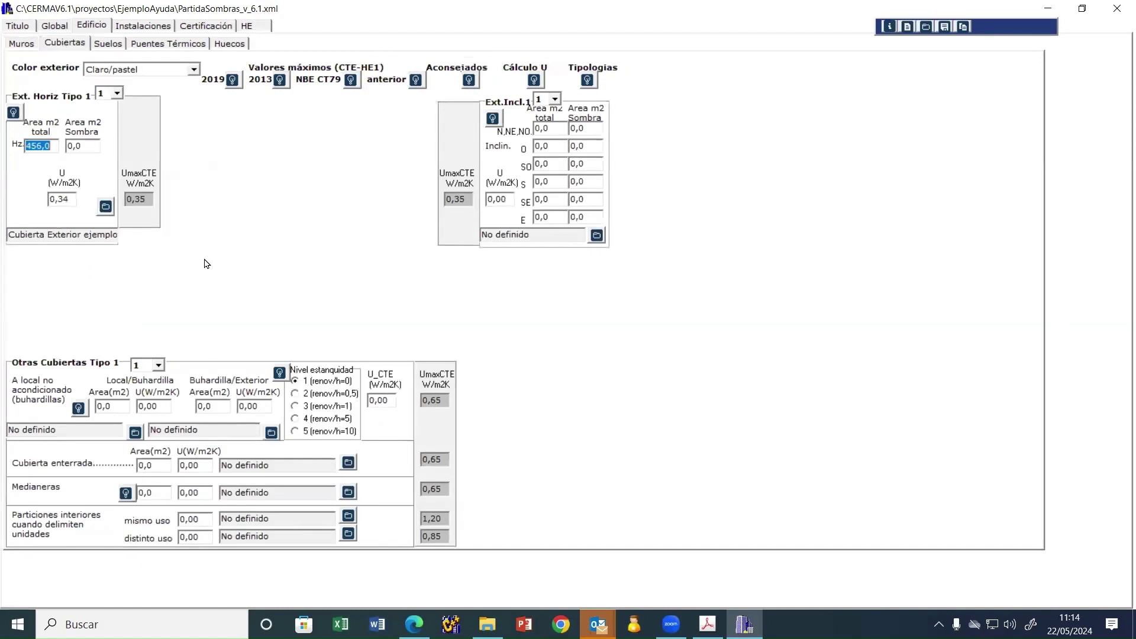
{"action": "left_click", "coordinate": [18, 43]}
{"action": "left_click", "coordinate": [106, 87]}
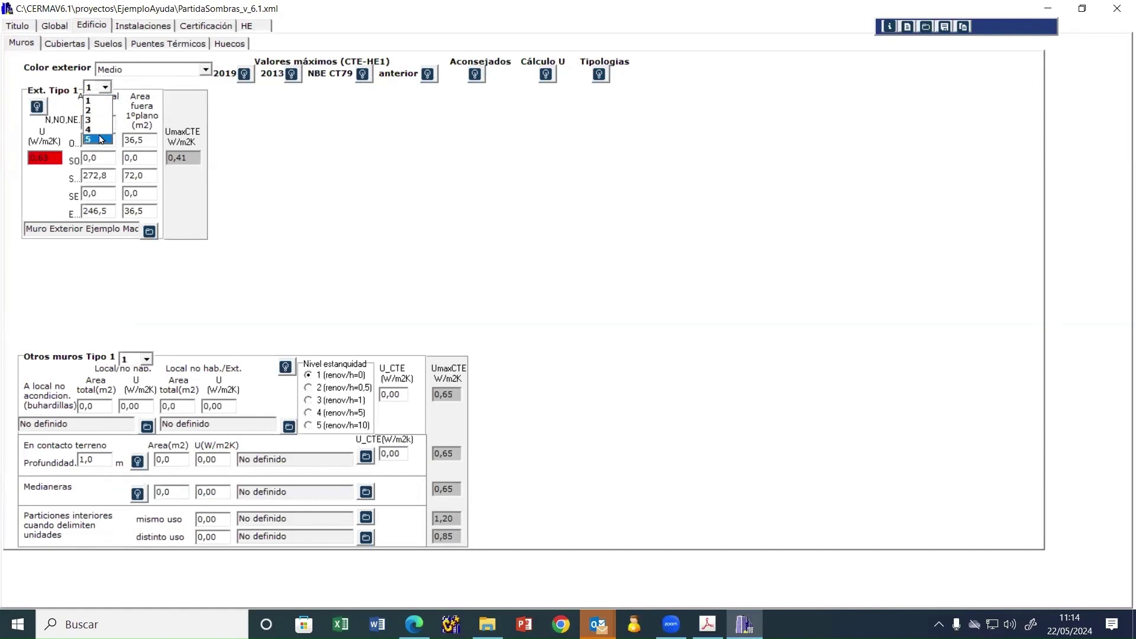
{"action": "left_click", "coordinate": [100, 140]}
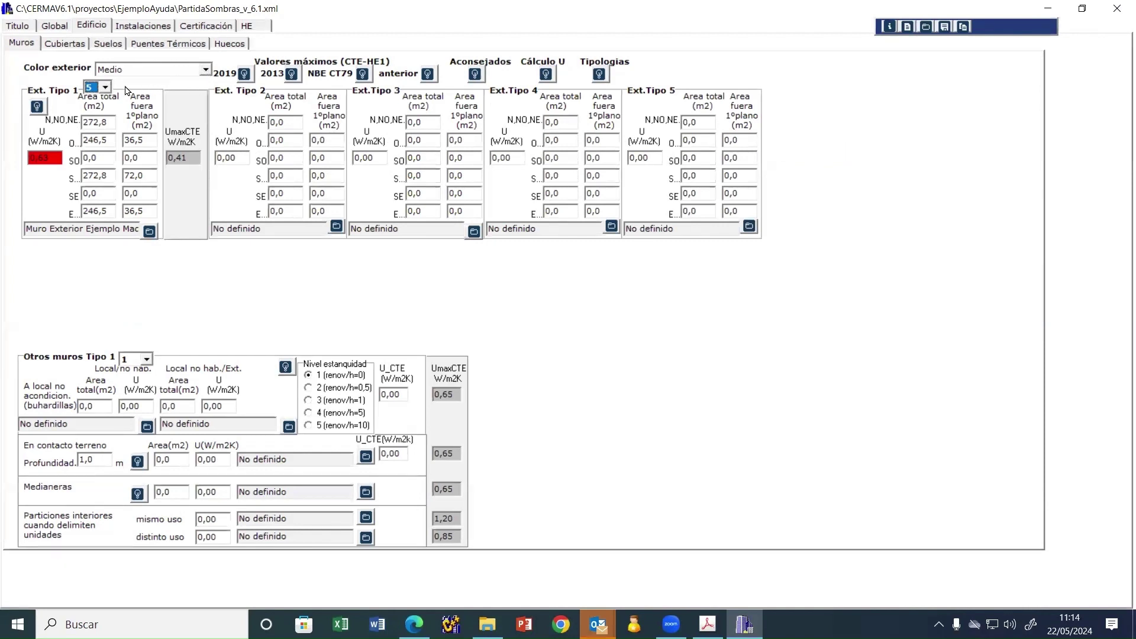
{"action": "left_click", "coordinate": [105, 87]}
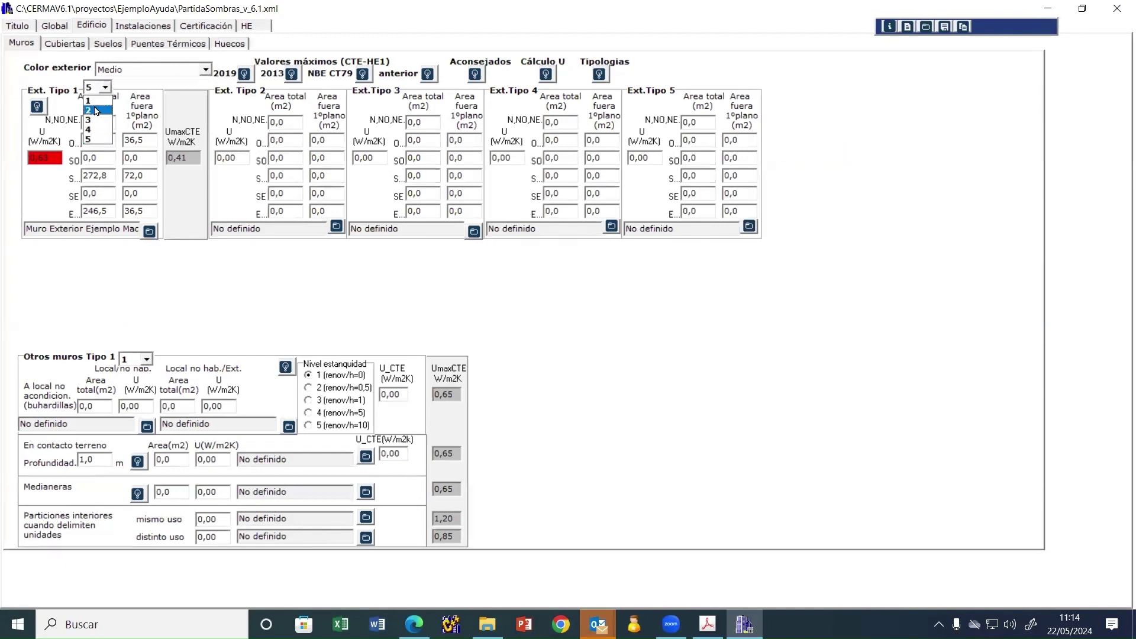
{"action": "left_click", "coordinate": [95, 109]}
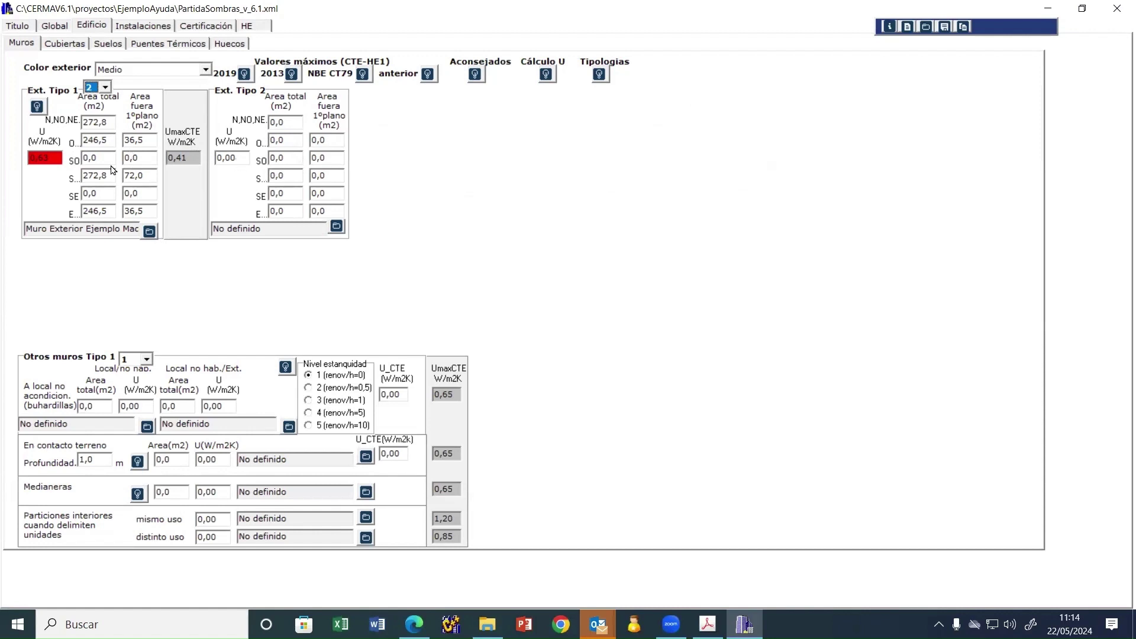
{"action": "left_click", "coordinate": [45, 158]}
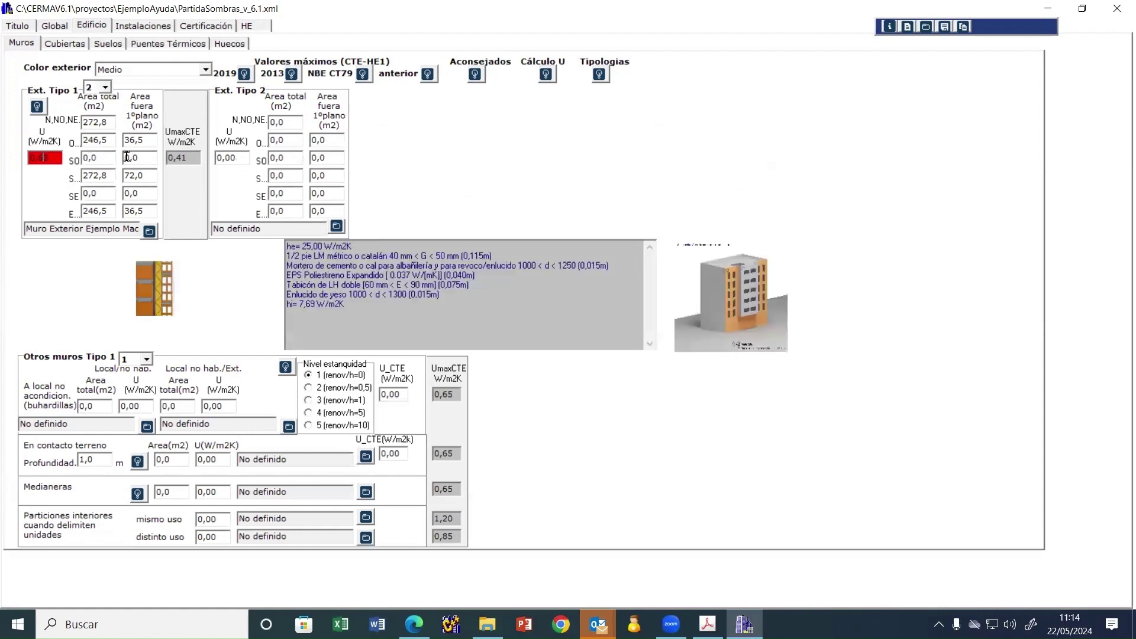
{"action": "left_click", "coordinate": [240, 158]}
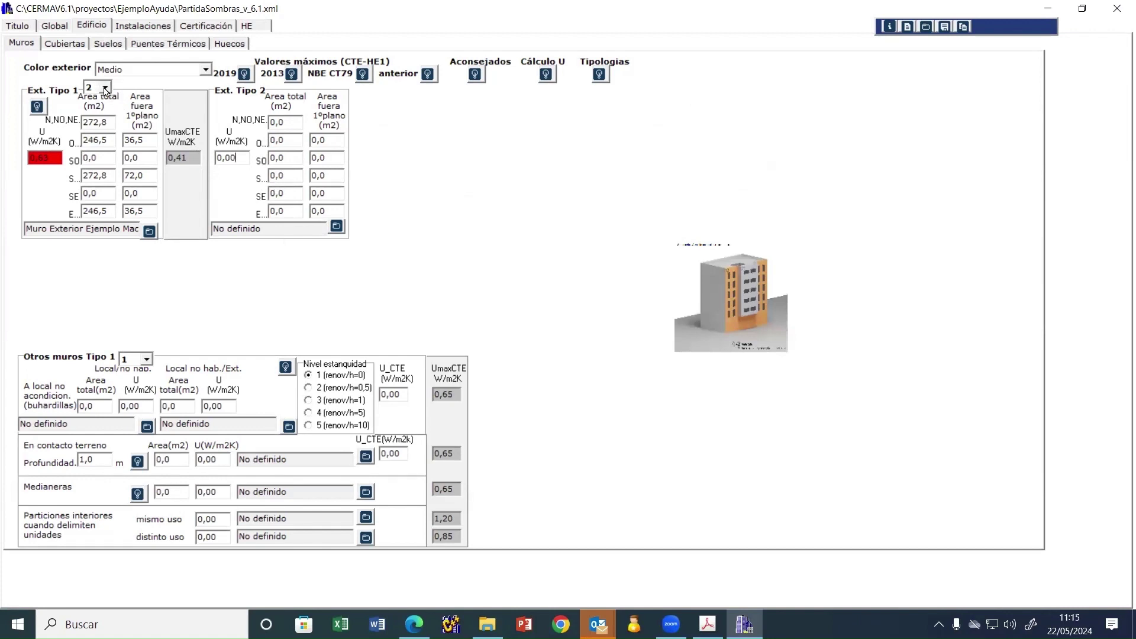
Try two types of other walls and restore both the other and exterior wall type counts to 1.
{"action": "left_click", "coordinate": [145, 361]}
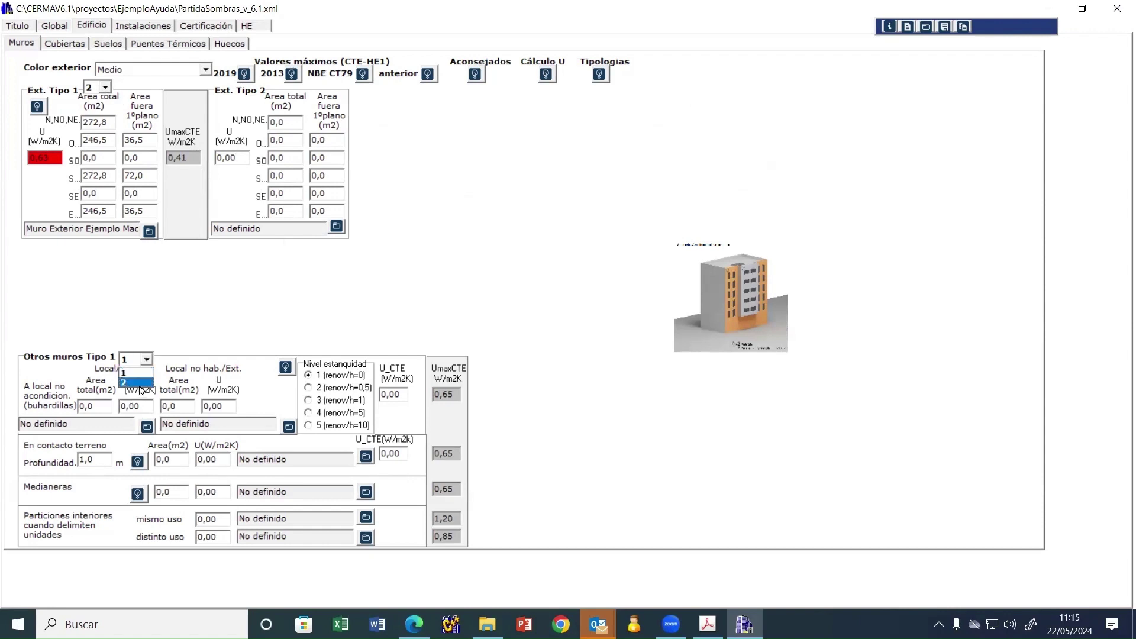
{"action": "left_click", "coordinate": [139, 384]}
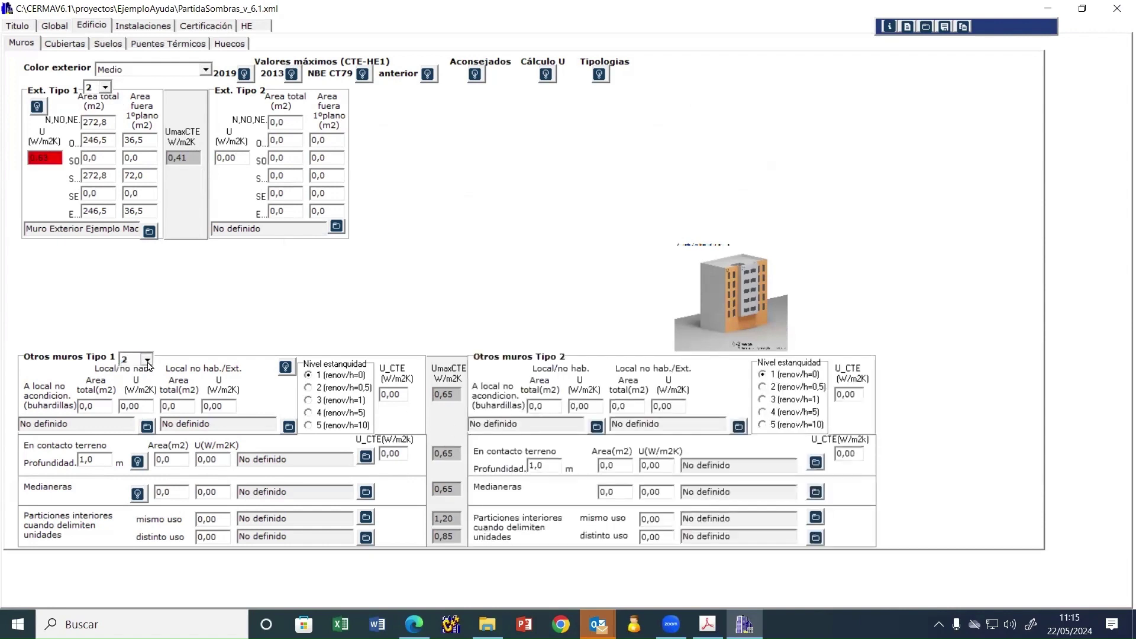
{"action": "left_click", "coordinate": [146, 361]}
{"action": "left_click", "coordinate": [139, 375]}
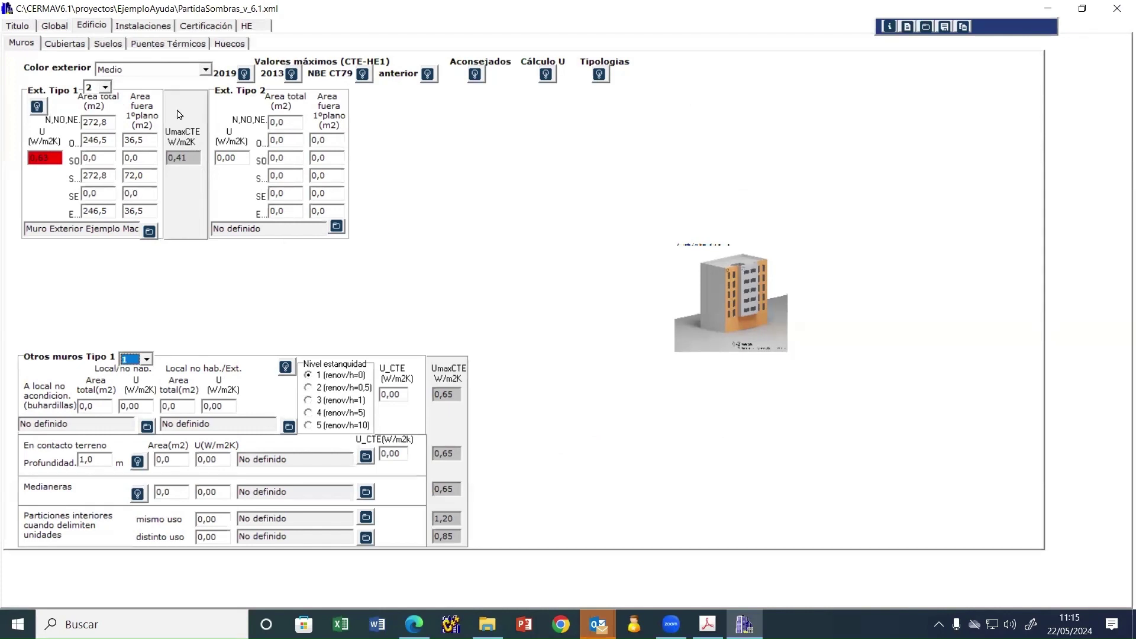
{"action": "left_click", "coordinate": [105, 89]}
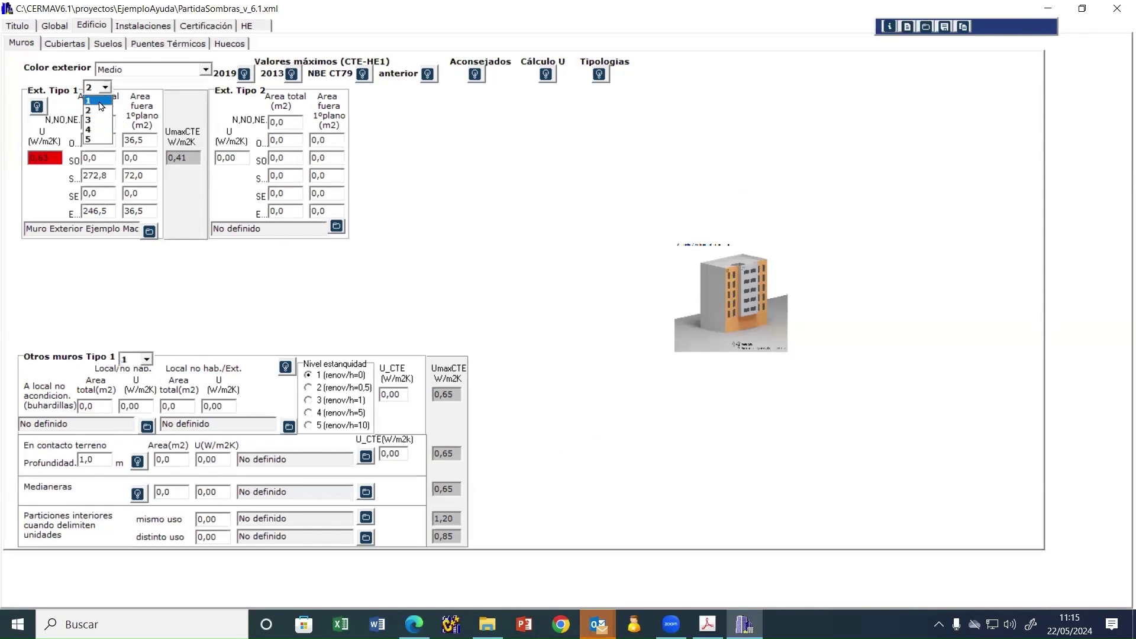
{"action": "left_click", "coordinate": [100, 102]}
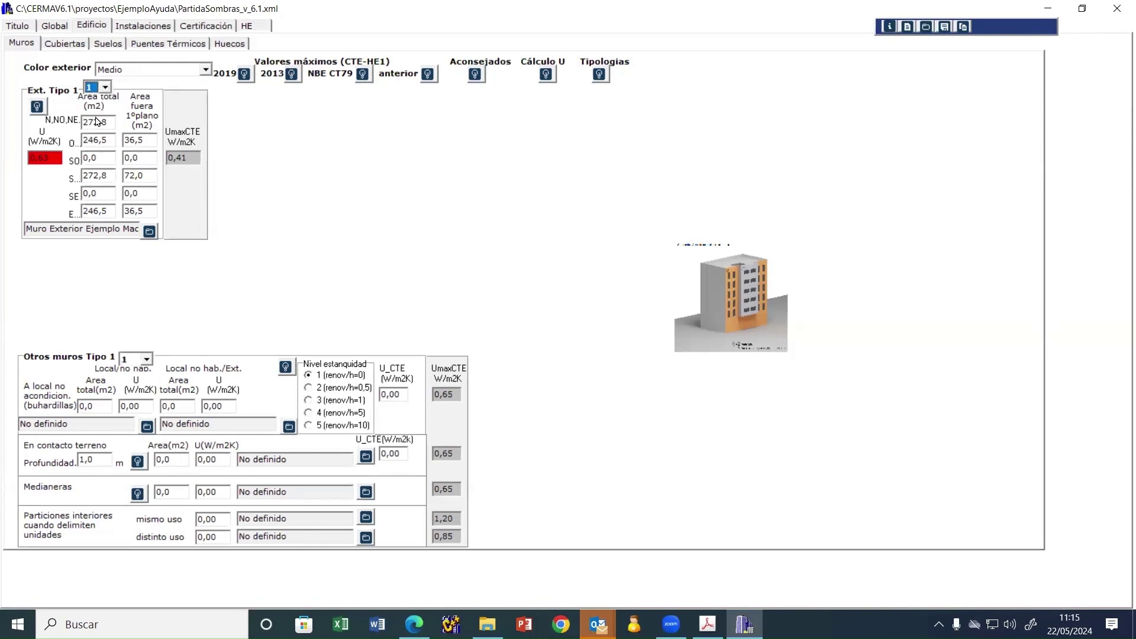
Open the roofs data, try three horizontal exterior roof types and restore the count to 1.
{"action": "left_click", "coordinate": [77, 47]}
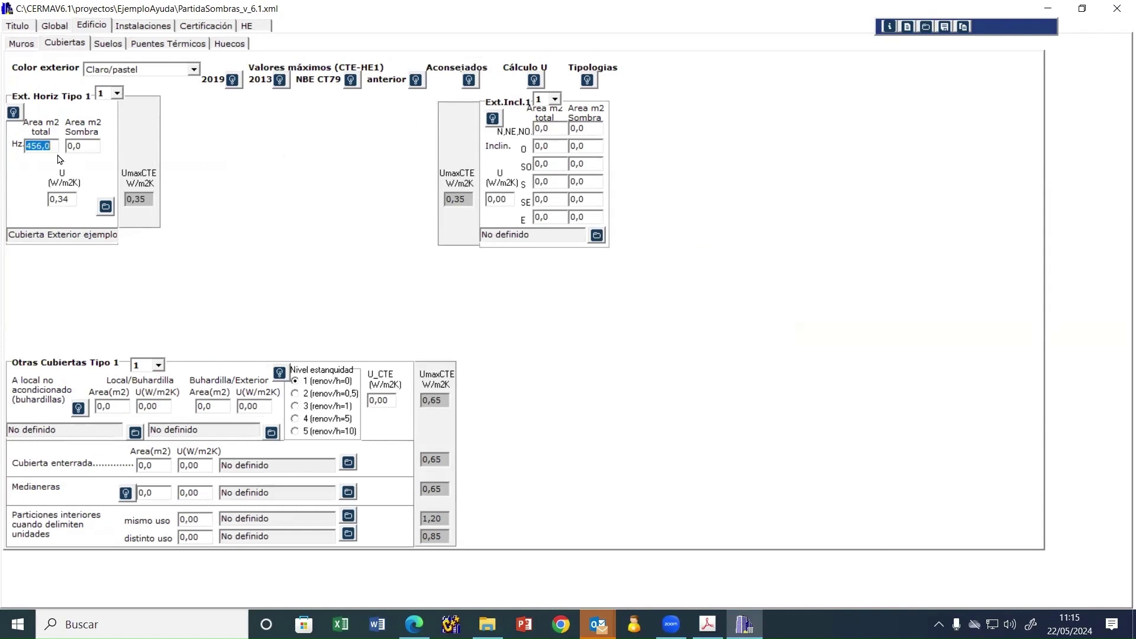
{"action": "left_click", "coordinate": [115, 95]}
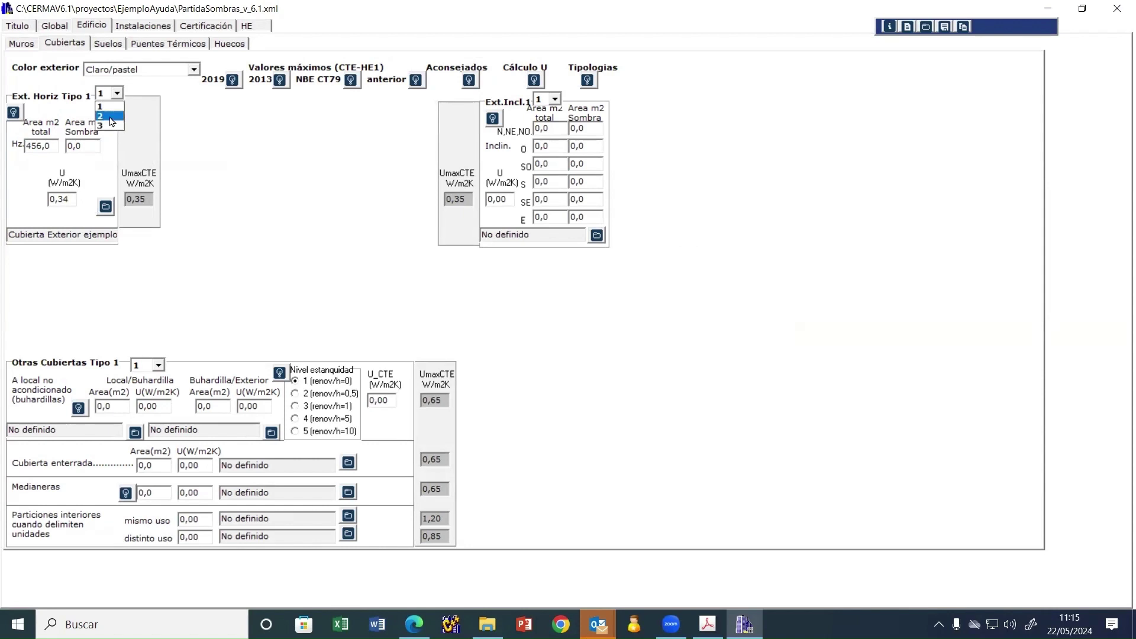
{"action": "left_click", "coordinate": [114, 127]}
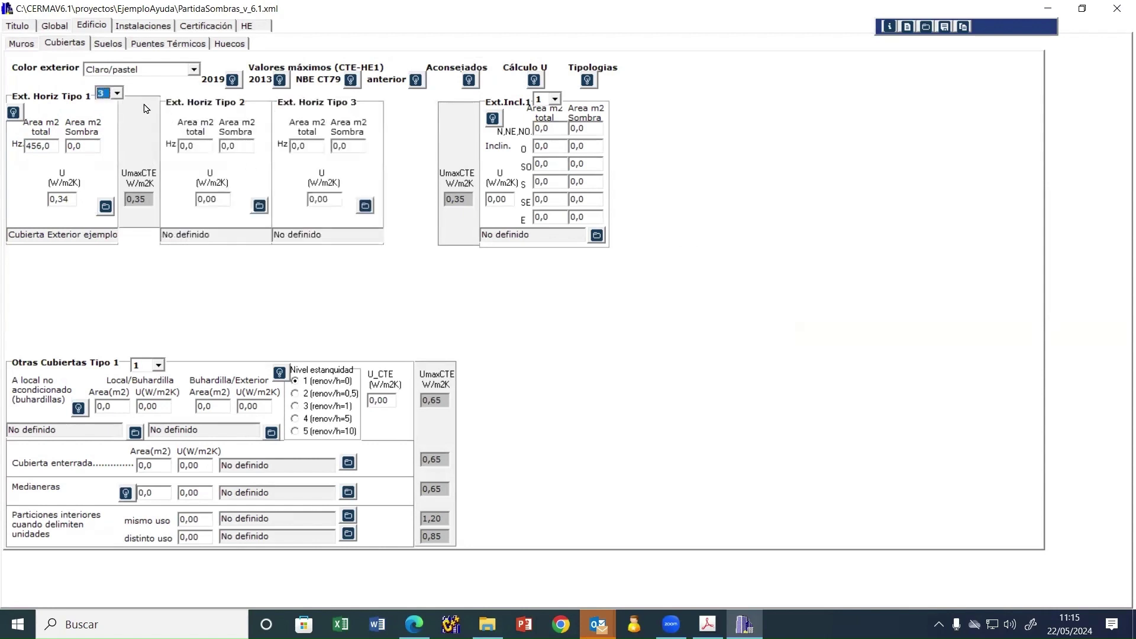
{"action": "left_click", "coordinate": [116, 93]}
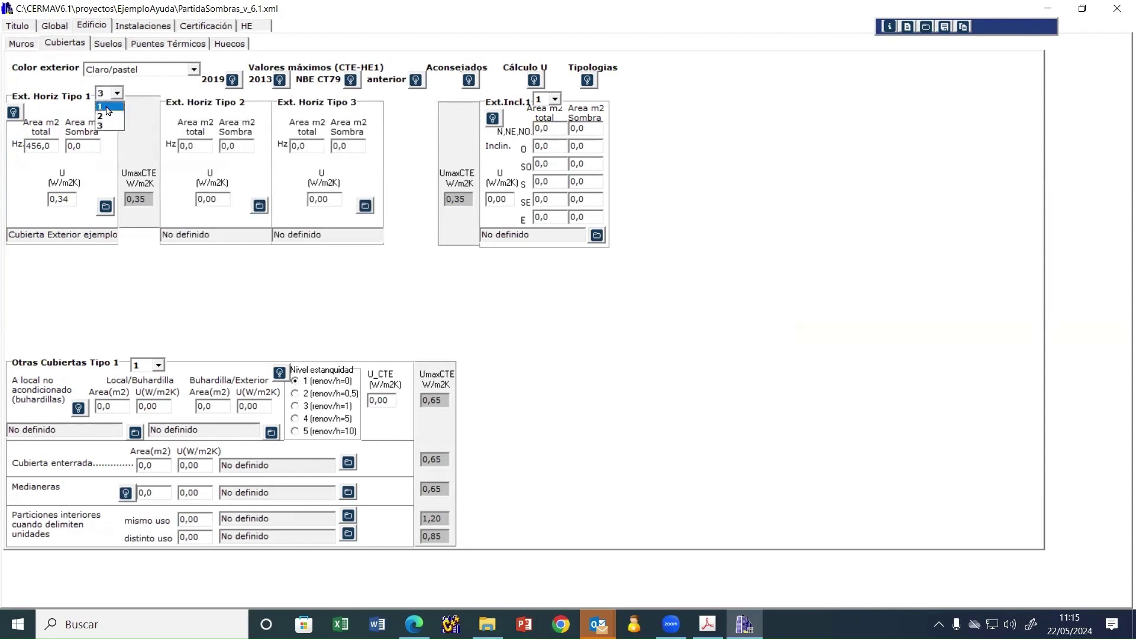
{"action": "left_click", "coordinate": [107, 108]}
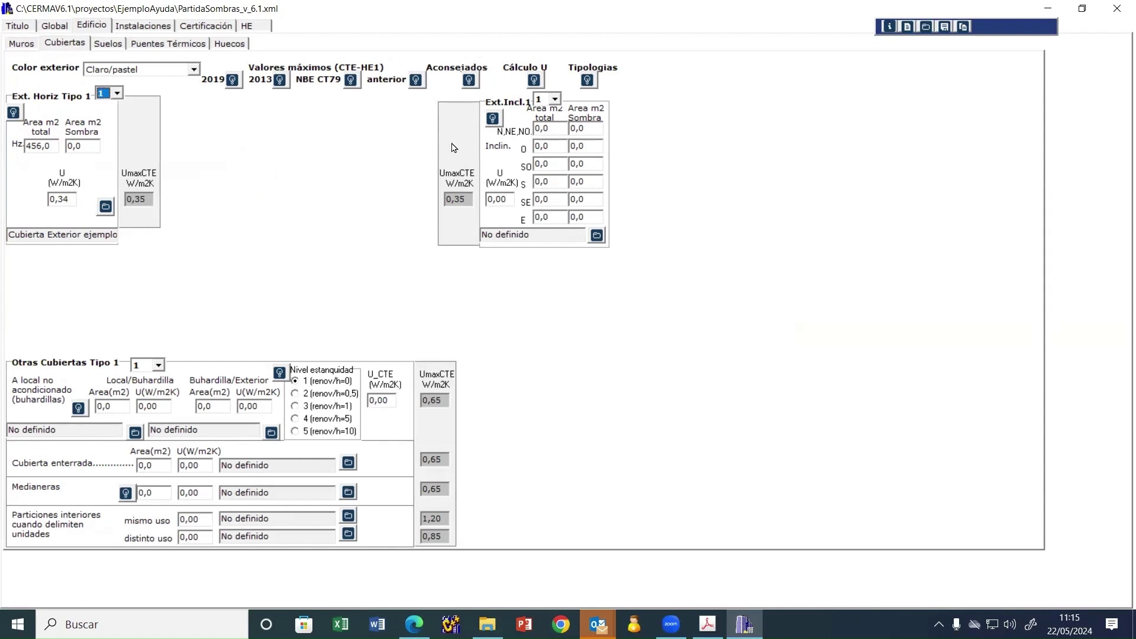
Try three inclined exterior roof types and restore the inclined type count to 1.
{"action": "left_click", "coordinate": [555, 99]}
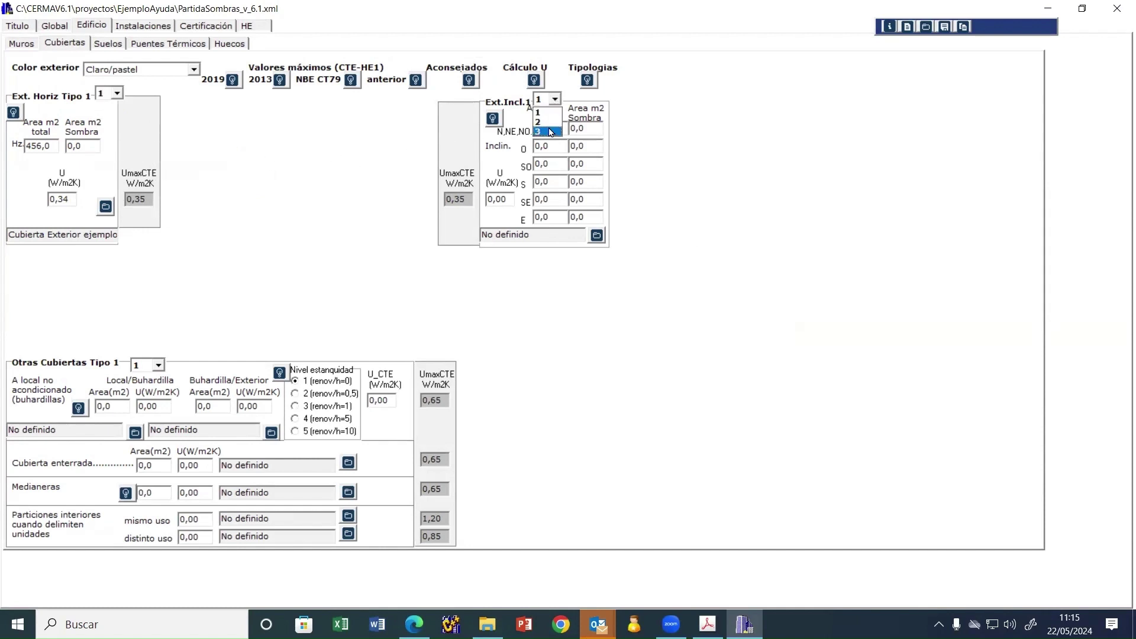
{"action": "left_click", "coordinate": [550, 131]}
{"action": "left_click", "coordinate": [556, 100]}
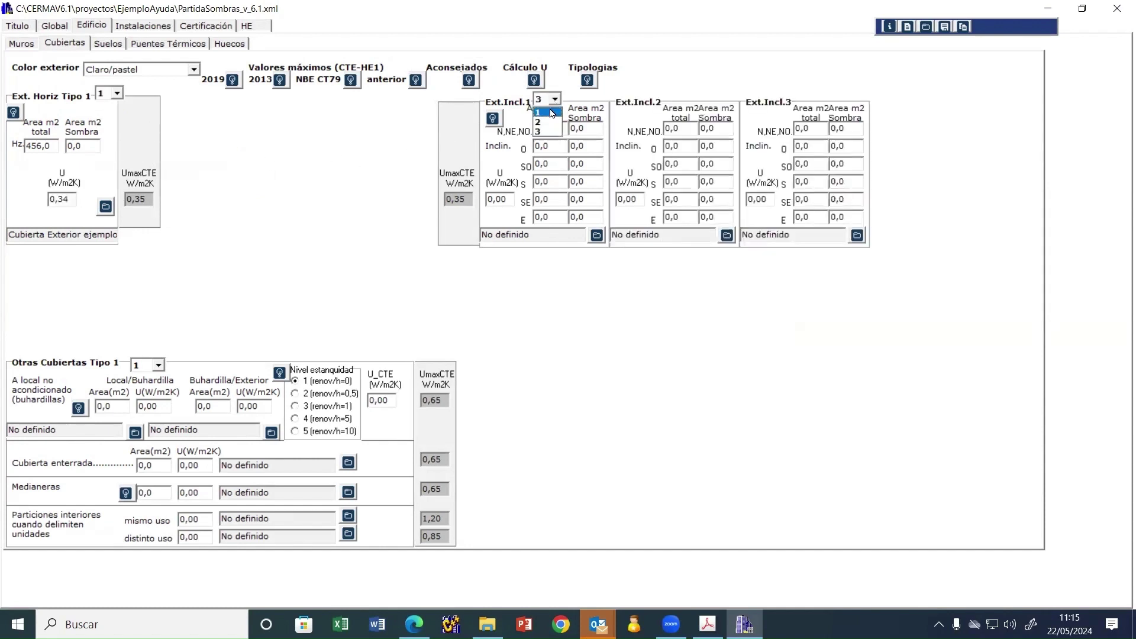
{"action": "left_click", "coordinate": [551, 112]}
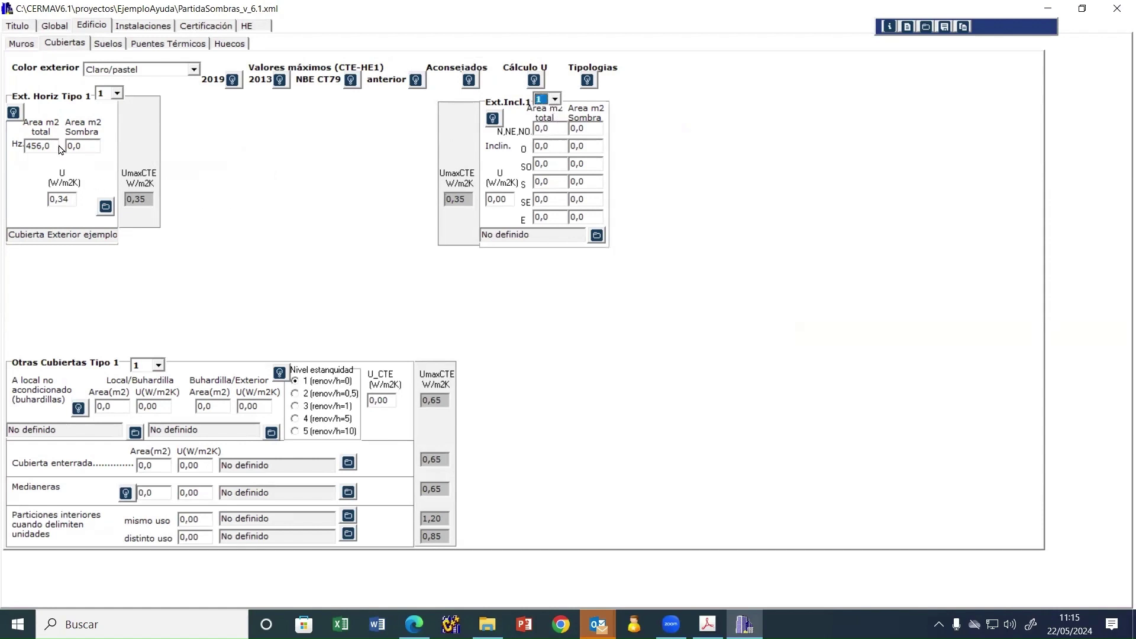
Inspect the total and shaded area fields of horizontal exterior roof type 1, along with its layer composition.
{"action": "left_click", "coordinate": [48, 145]}
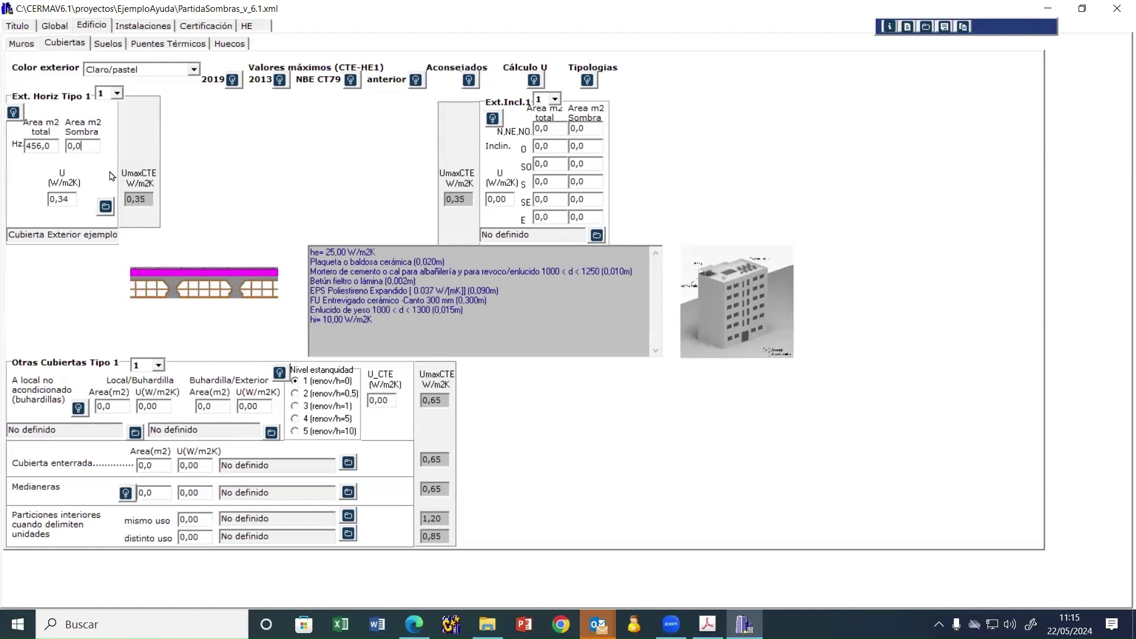
{"action": "left_click", "coordinate": [83, 143]}
{"action": "left_click", "coordinate": [53, 147]}
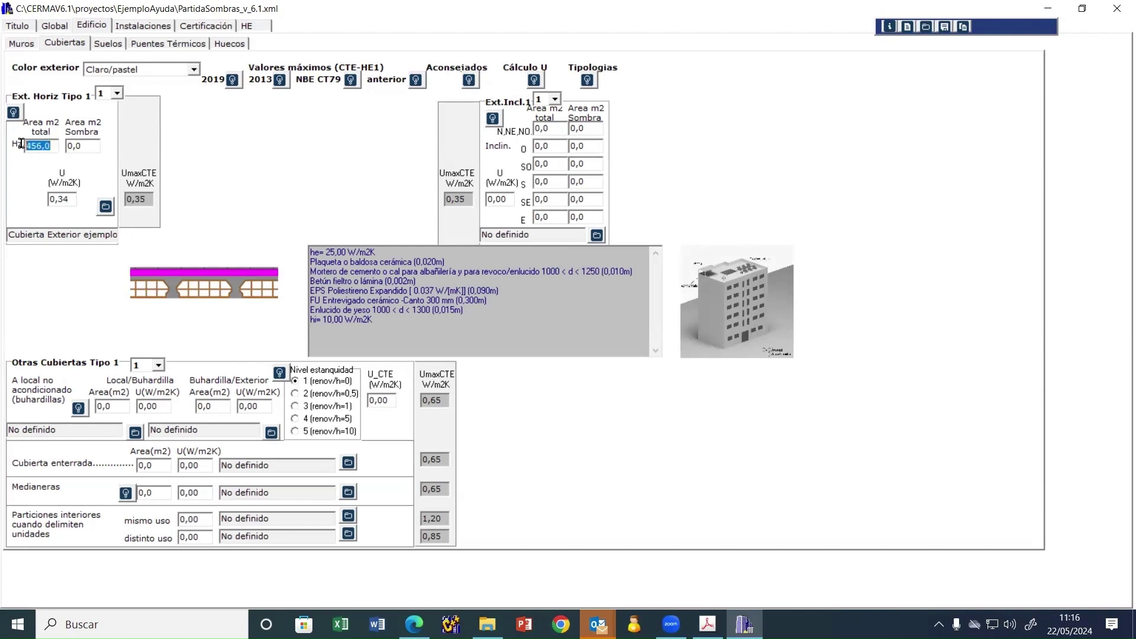
{"action": "left_click", "coordinate": [84, 145]}
{"action": "left_click", "coordinate": [88, 142]}
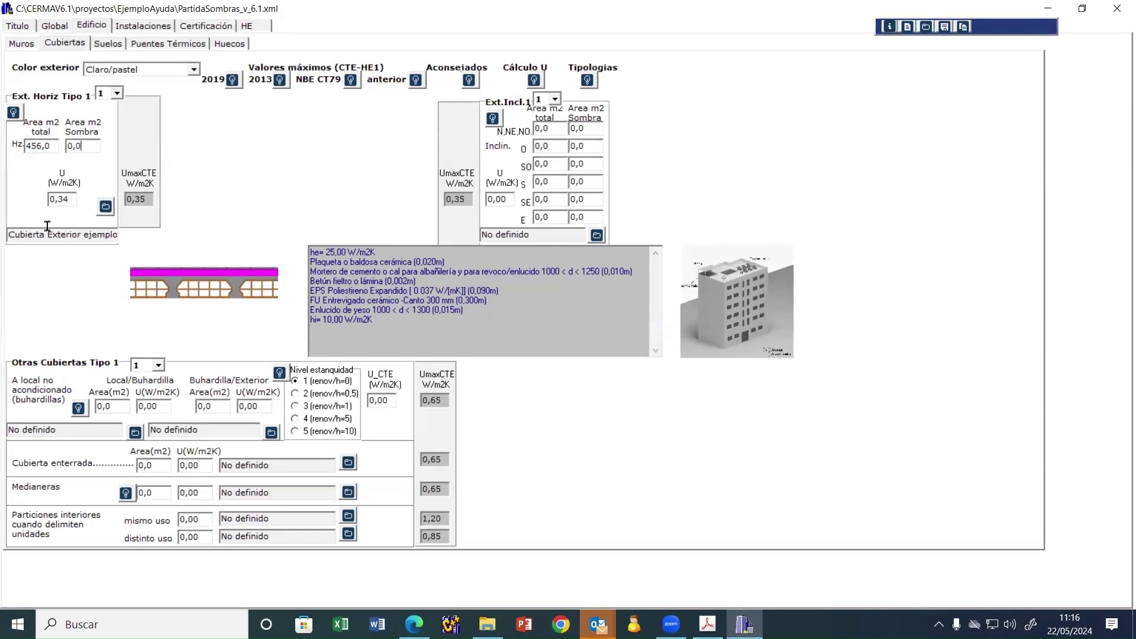
Browse the enclosure database for horizontal roof type 1, previewing several C8.1 and C10.1 solutions, and cancel without assigning one.
{"action": "left_click", "coordinate": [105, 207]}
{"action": "left_click", "coordinate": [149, 185]}
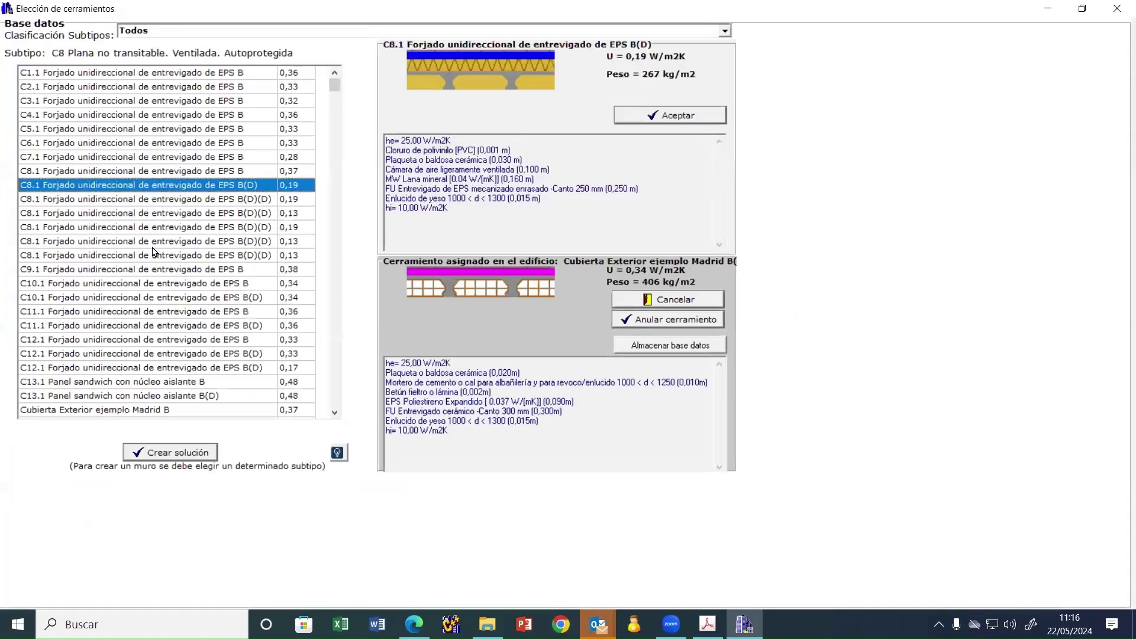
{"action": "left_click", "coordinate": [152, 244]}
{"action": "left_click", "coordinate": [148, 144]}
{"action": "left_click", "coordinate": [151, 87]}
{"action": "left_click", "coordinate": [137, 199]}
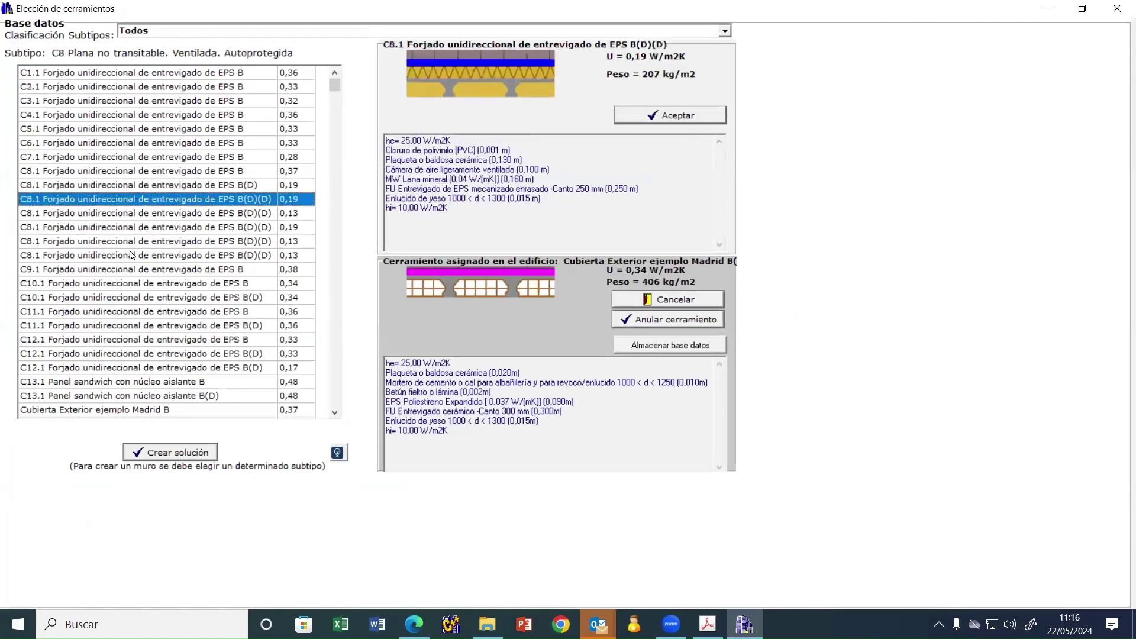
{"action": "left_click", "coordinate": [134, 269]}
{"action": "left_click", "coordinate": [113, 352]}
{"action": "left_click", "coordinate": [129, 298]}
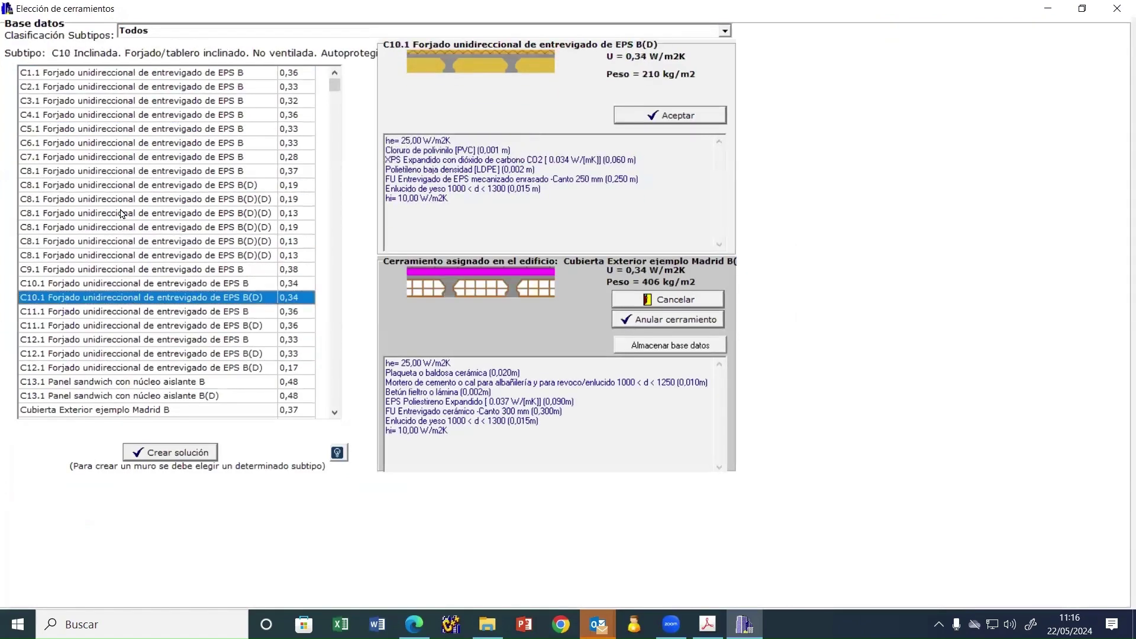
{"action": "left_click", "coordinate": [122, 214]}
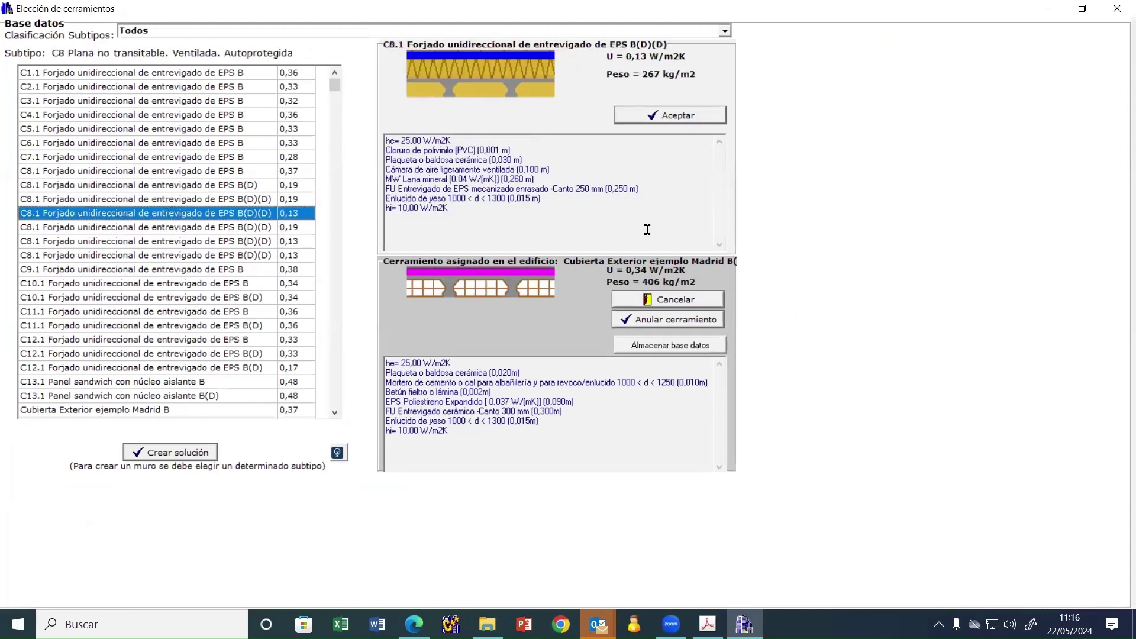
{"action": "left_click", "coordinate": [676, 300]}
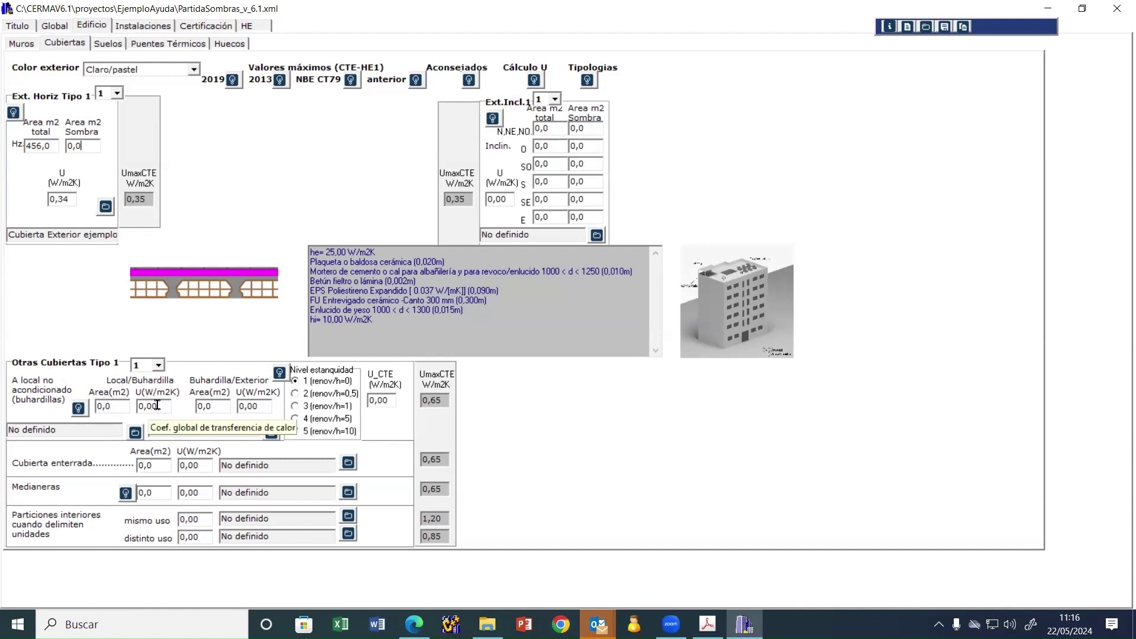
Examine the area and U-value fields for buried roofs and party walls among the other roofs.
{"action": "left_click", "coordinate": [167, 466]}
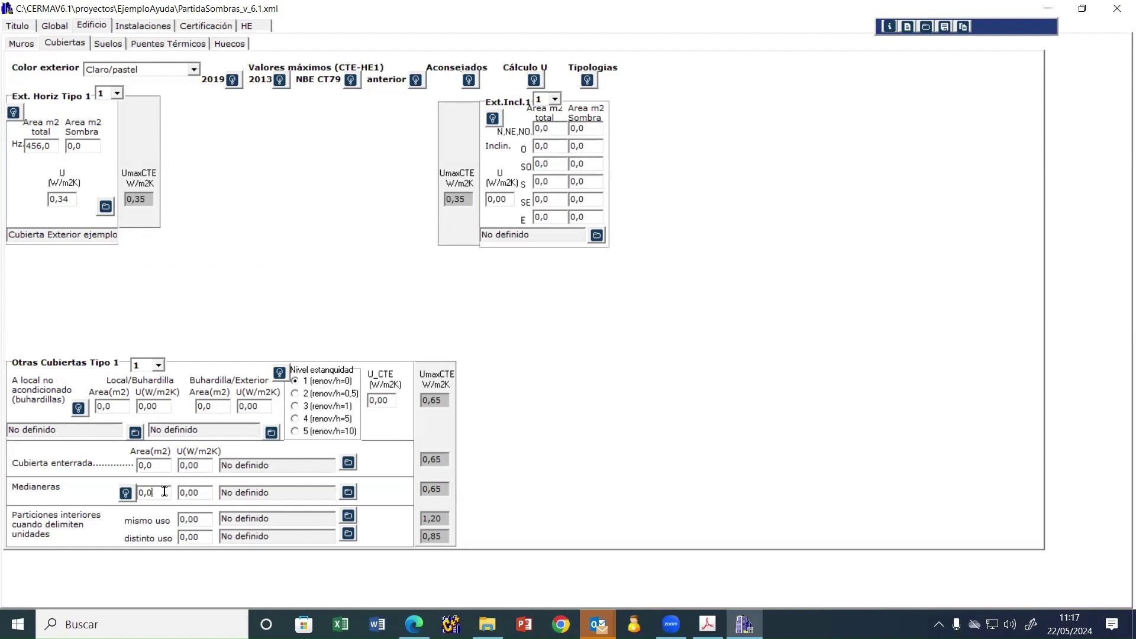
{"action": "left_click", "coordinate": [193, 493]}
Open the floors data, try three ground floor types and restore the count to 1.
{"action": "left_click", "coordinate": [106, 46]}
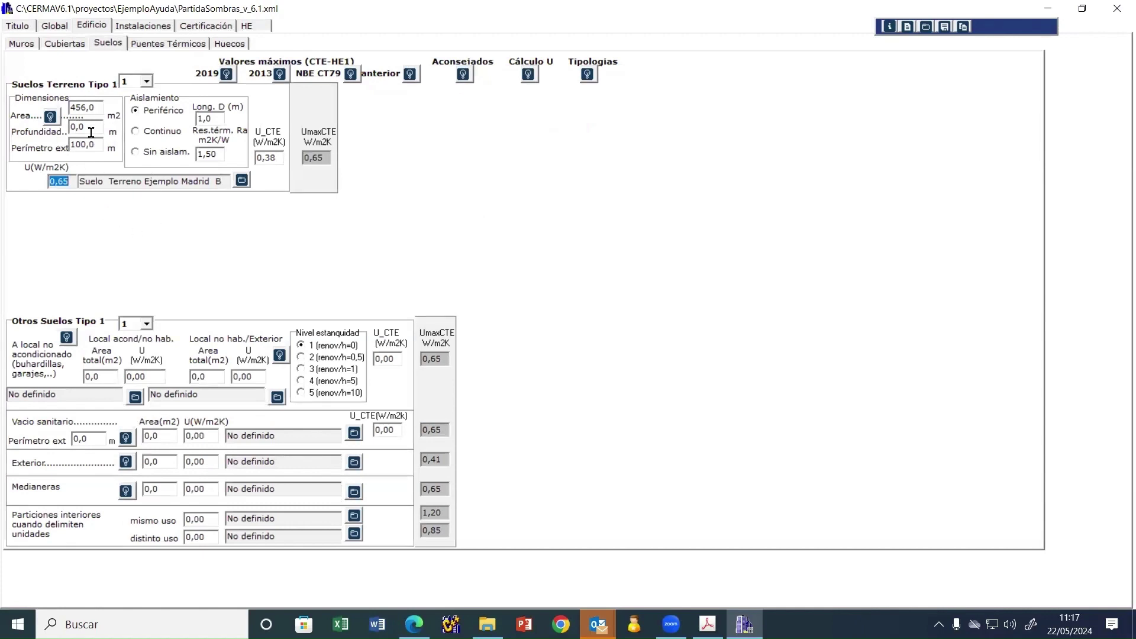
{"action": "left_click", "coordinate": [146, 82]}
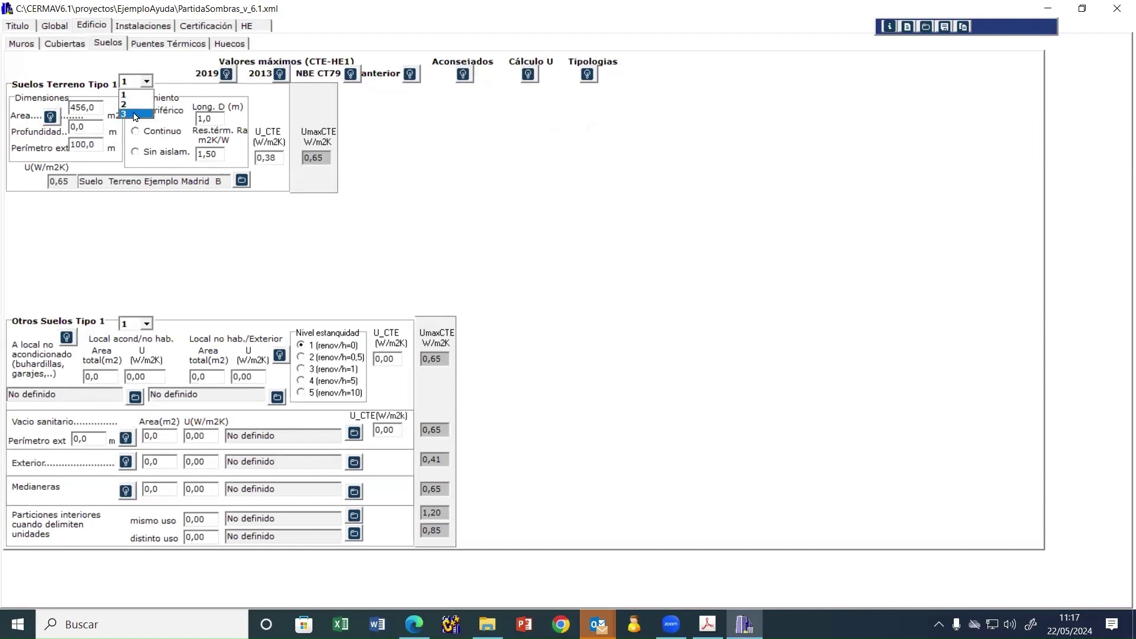
{"action": "left_click", "coordinate": [136, 115]}
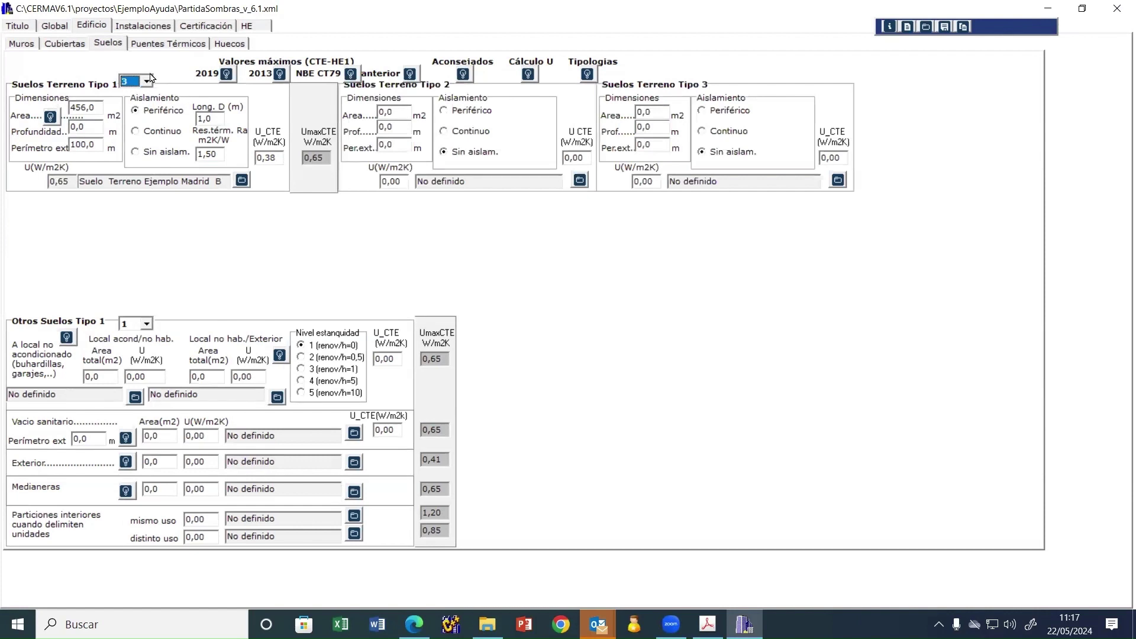
{"action": "left_click", "coordinate": [146, 82]}
{"action": "left_click", "coordinate": [133, 92]}
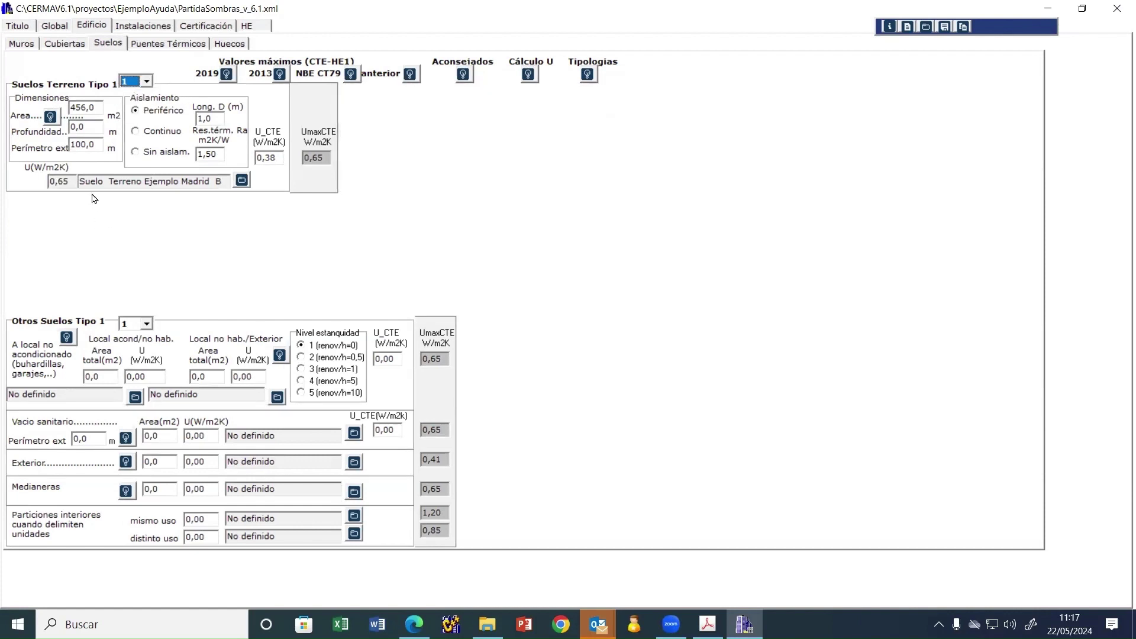
Set the insulation of ground floor type 1 to Sin aislam. and inspect its area, depth and exterior perimeter.
{"action": "left_click", "coordinate": [146, 153]}
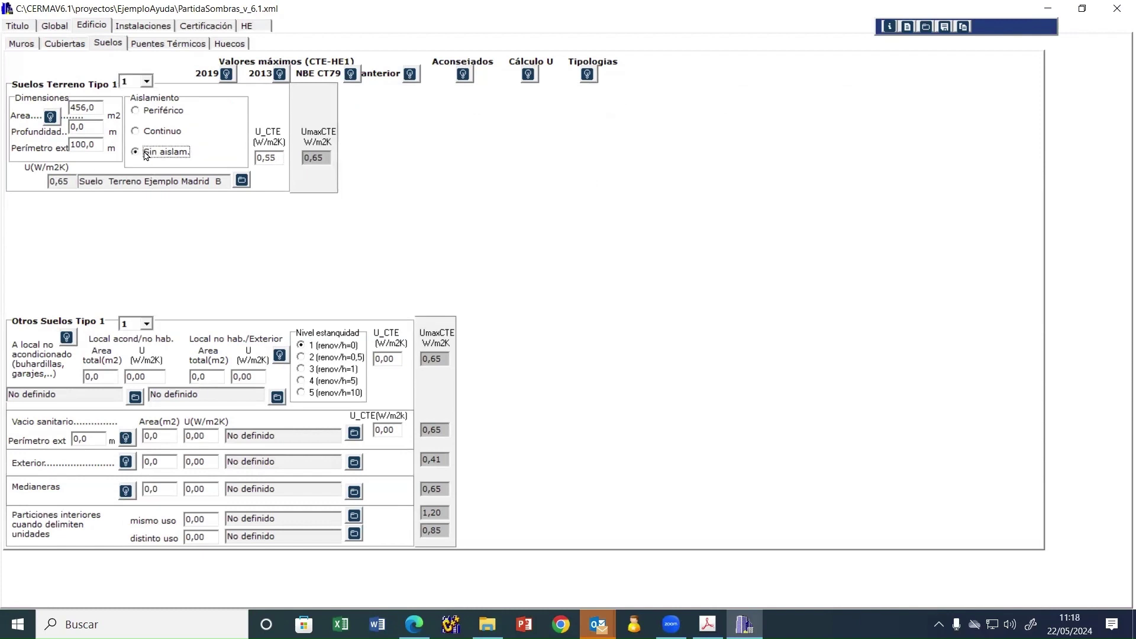
{"action": "left_click_drag", "start_coordinate": [95, 110], "coordinate": [70, 128]}
{"action": "left_click", "coordinate": [86, 128]}
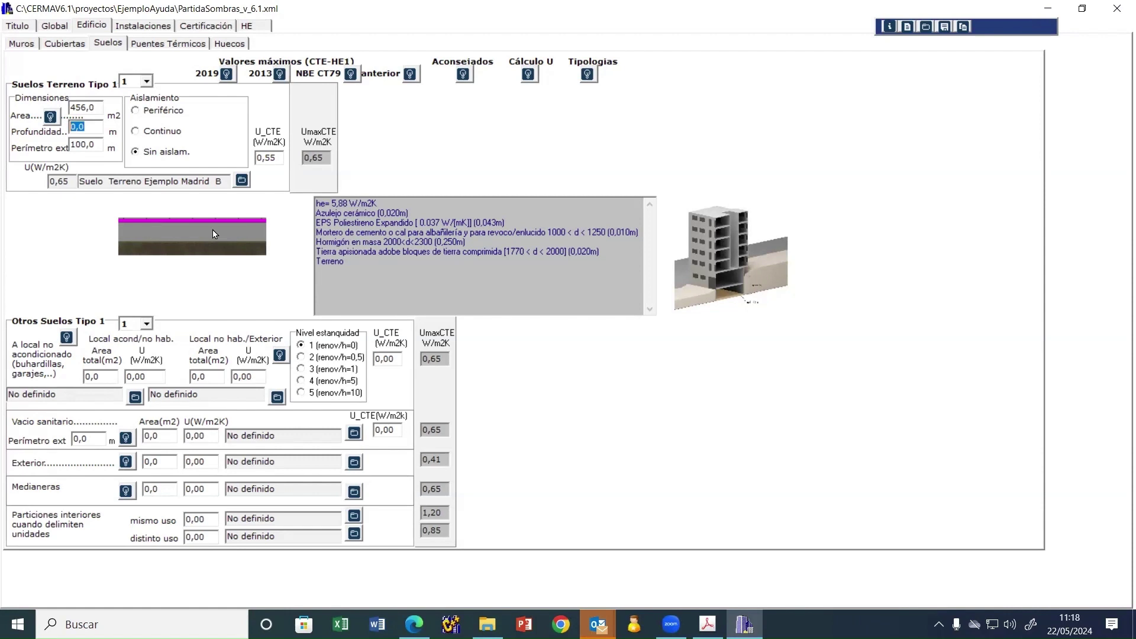
{"action": "left_click", "coordinate": [84, 143]}
Preview SUELO TERRENO and Suelo Terreno Ejemplo Valencia B in the ground floor enclosure database, and cancel without assigning one.
{"action": "left_click", "coordinate": [242, 180]}
{"action": "left_click", "coordinate": [229, 100]}
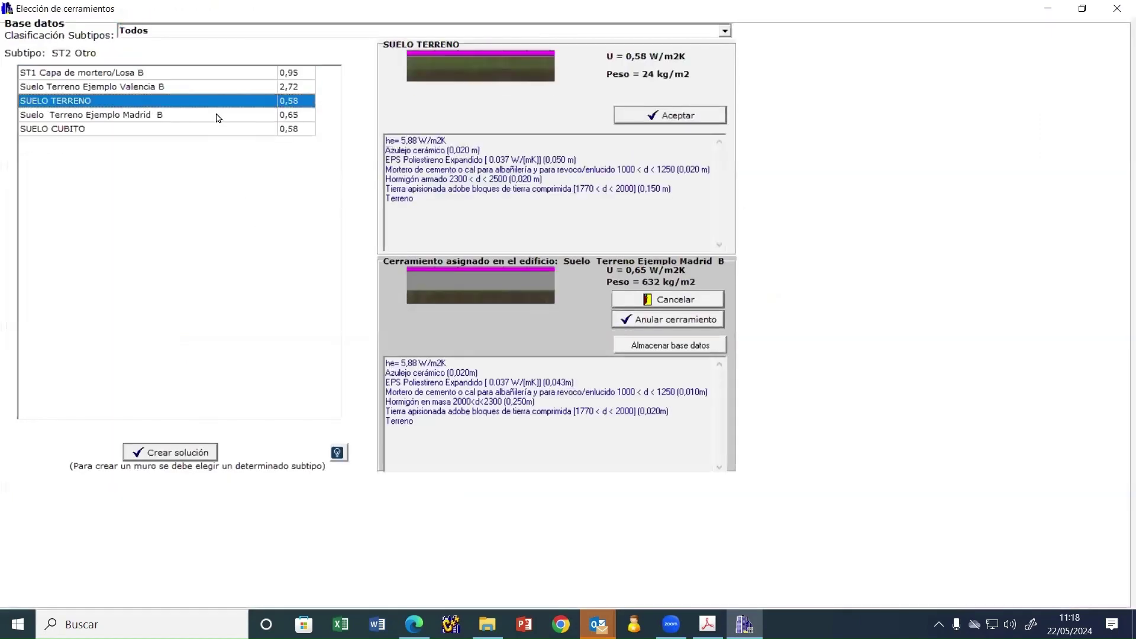
{"action": "left_click", "coordinate": [222, 88]}
{"action": "left_click", "coordinate": [217, 104]}
{"action": "left_click", "coordinate": [690, 305]}
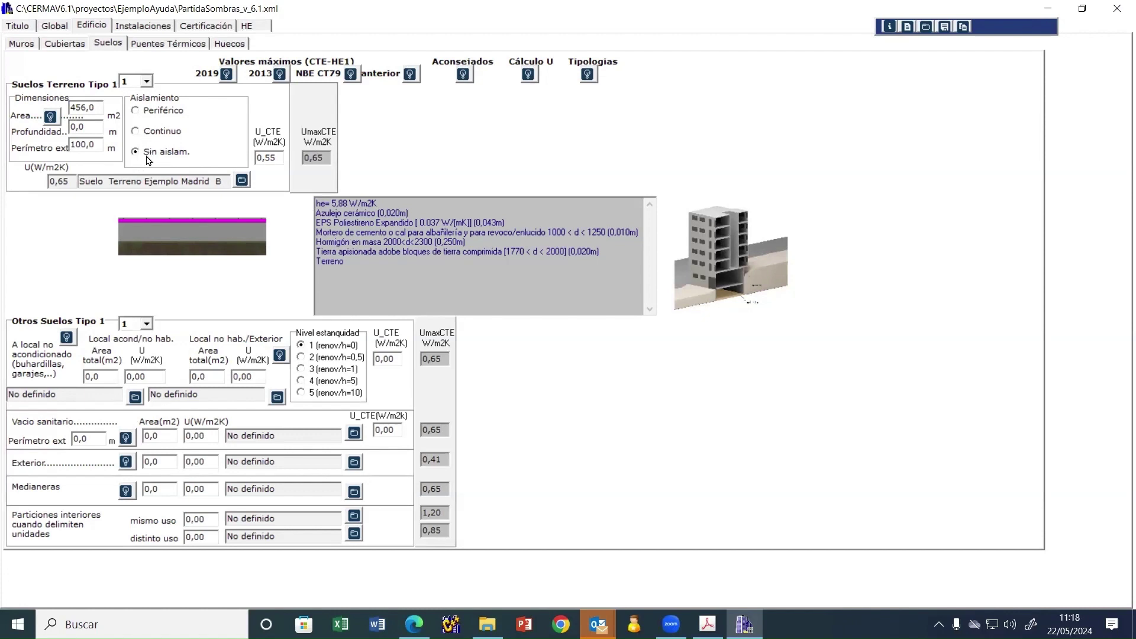
Try Periférico insulation on ground floor type 1, inspect its length D and thermal resistance fields, and restore Sin aislam.
{"action": "left_click", "coordinate": [153, 114]}
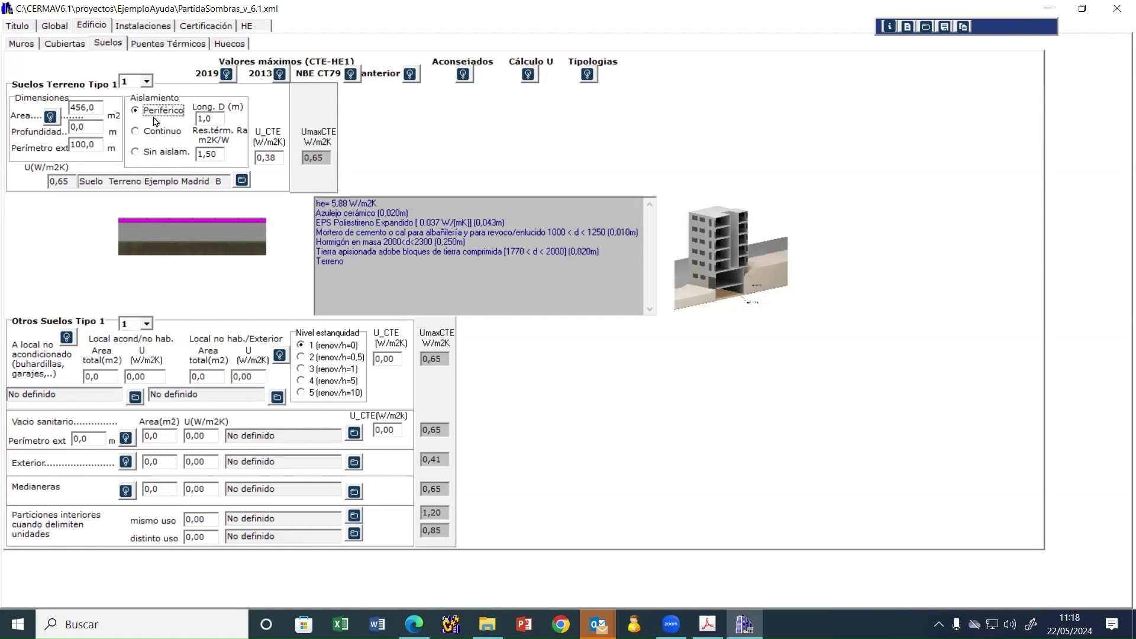
{"action": "left_click", "coordinate": [199, 118]}
{"action": "double_click", "coordinate": [199, 117]}
{"action": "left_click_drag", "start_coordinate": [220, 154], "coordinate": [190, 120]}
{"action": "left_click", "coordinate": [223, 152]}
{"action": "left_click", "coordinate": [150, 154]}
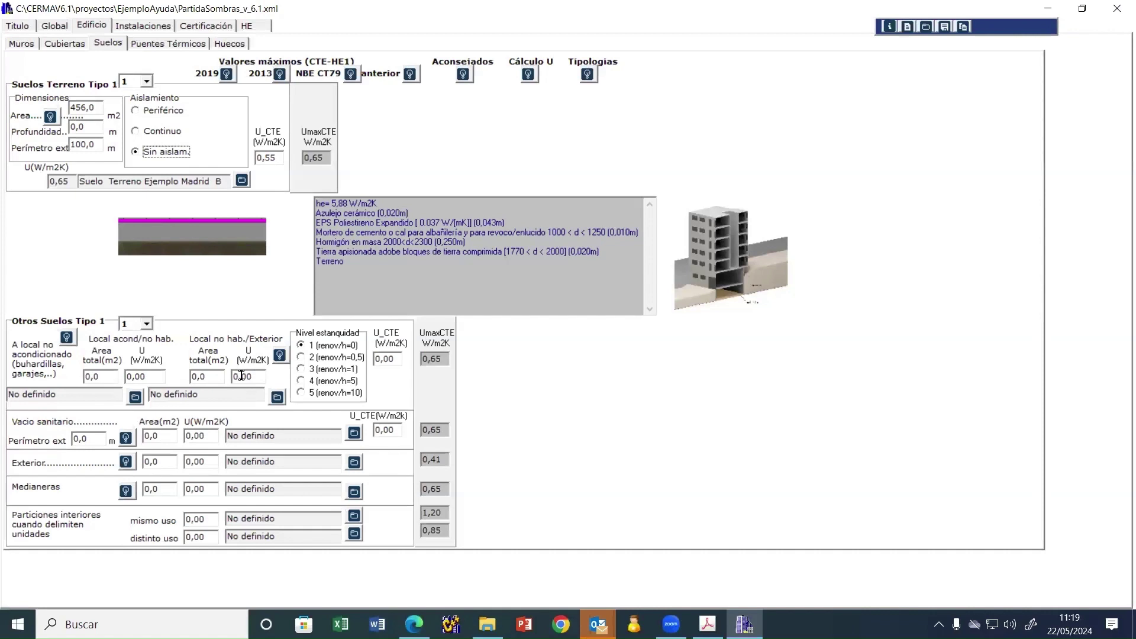
Examine the other floors' fields for crawl space, exterior floors and party walls.
{"action": "left_click", "coordinate": [159, 440]}
{"action": "left_click", "coordinate": [193, 436]}
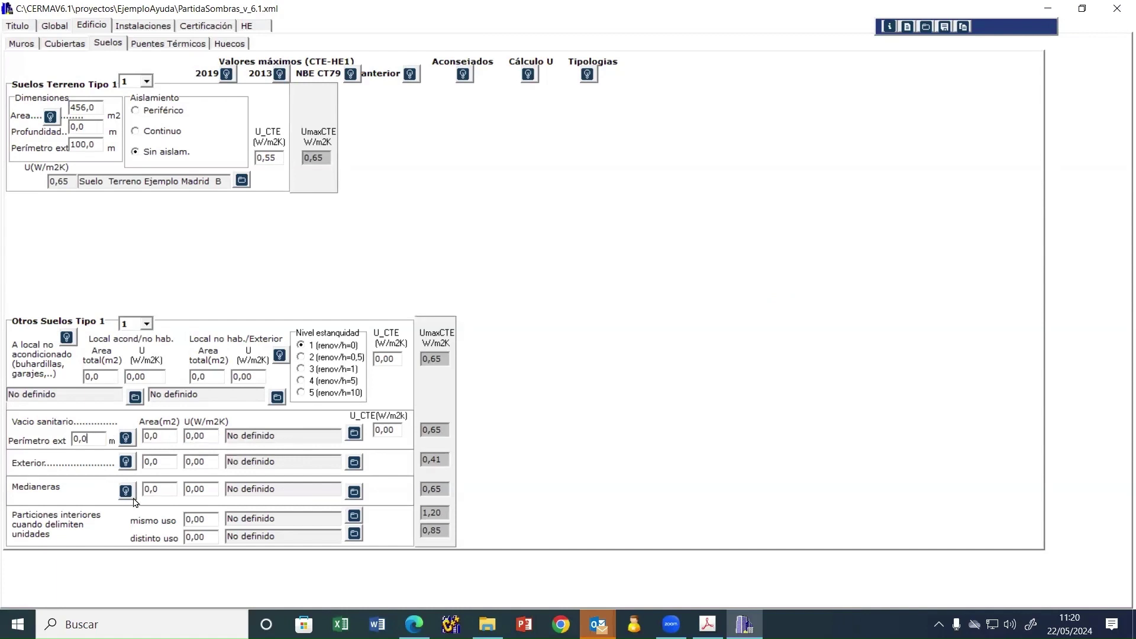
{"action": "left_click", "coordinate": [198, 468]}
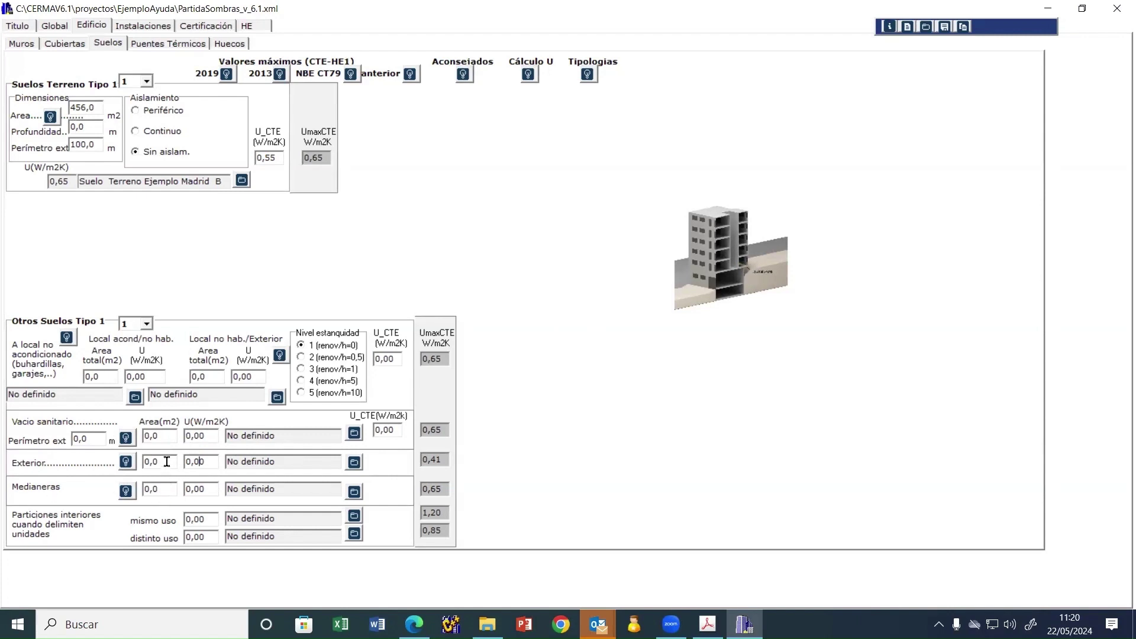
{"action": "left_click", "coordinate": [159, 491]}
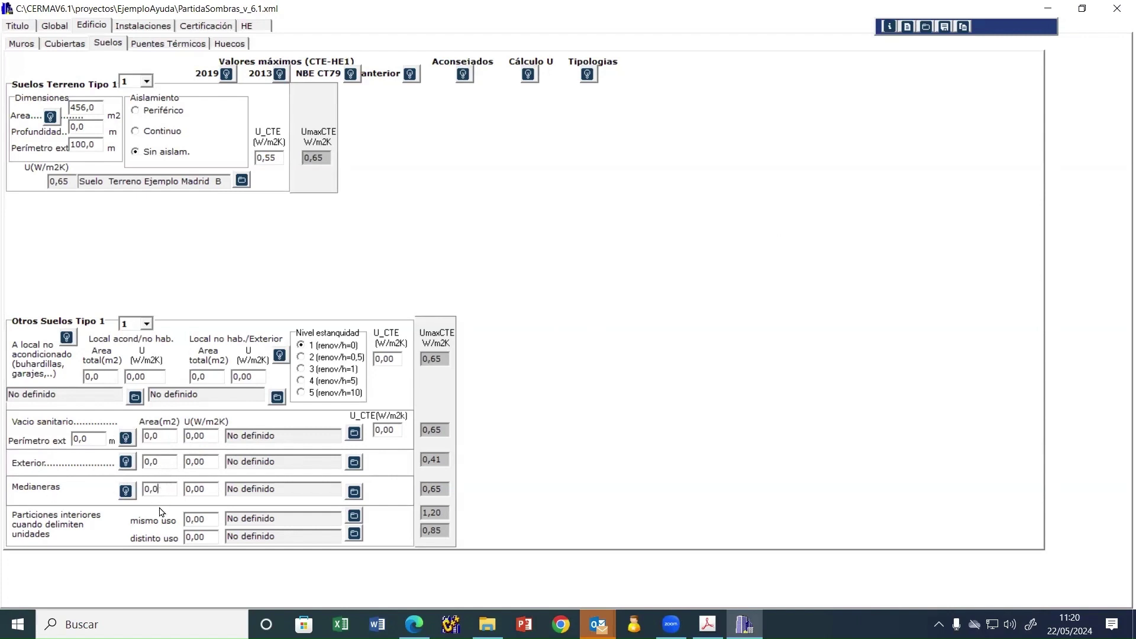